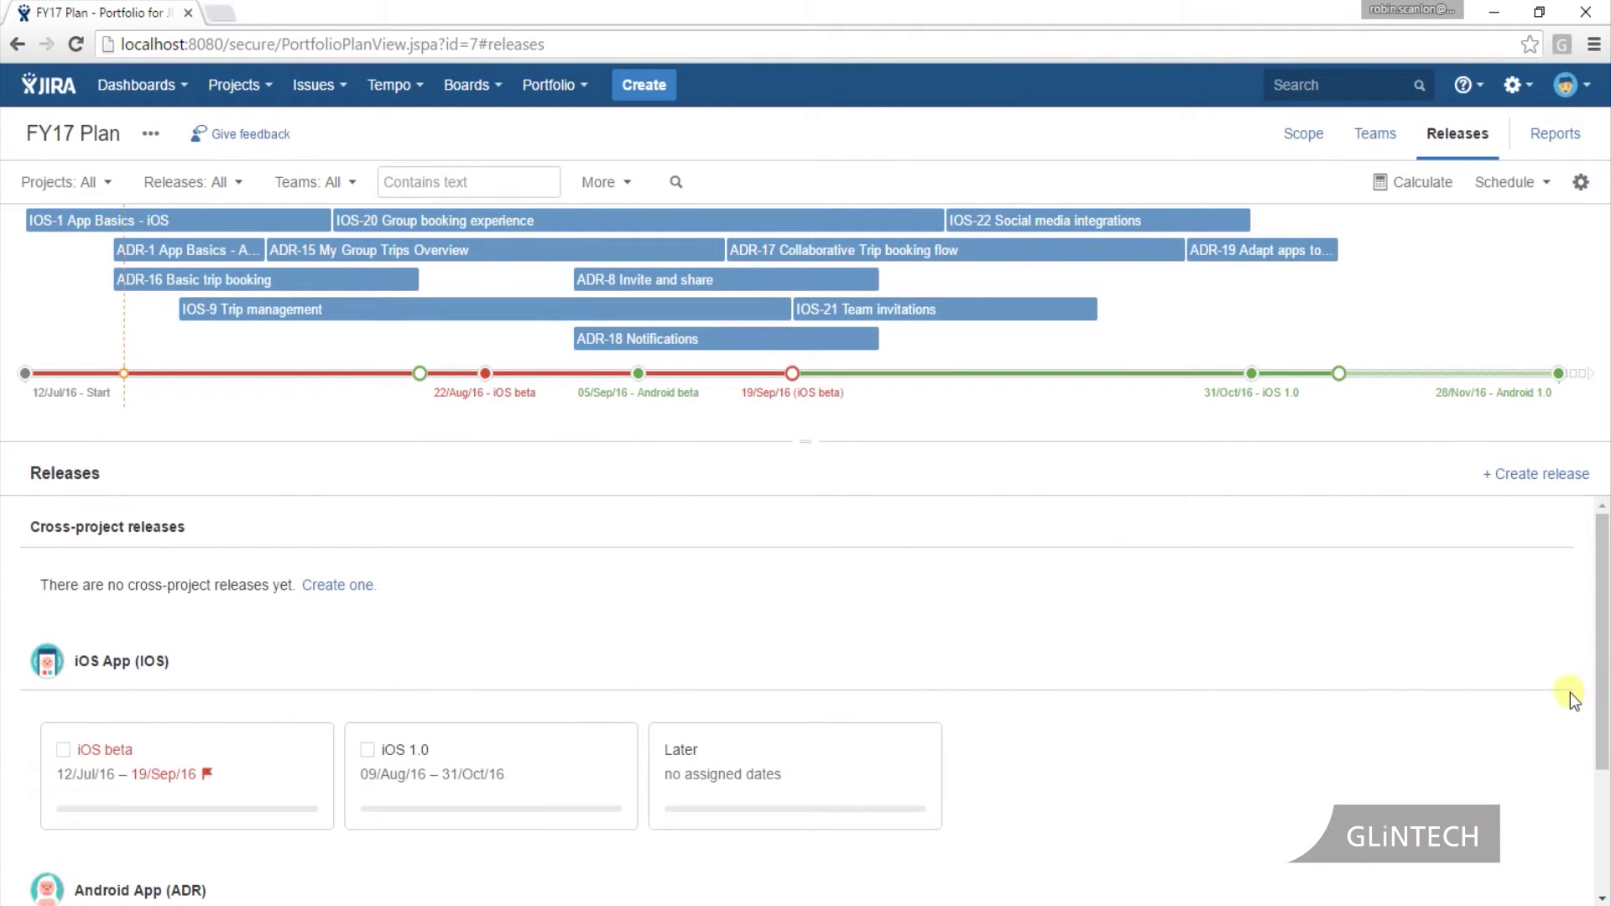
Open the iOS beta release's details in the FY17 Plan.
{"action": "left_click_drag", "start_coordinate": [1599, 687], "coordinate": [1600, 766]}
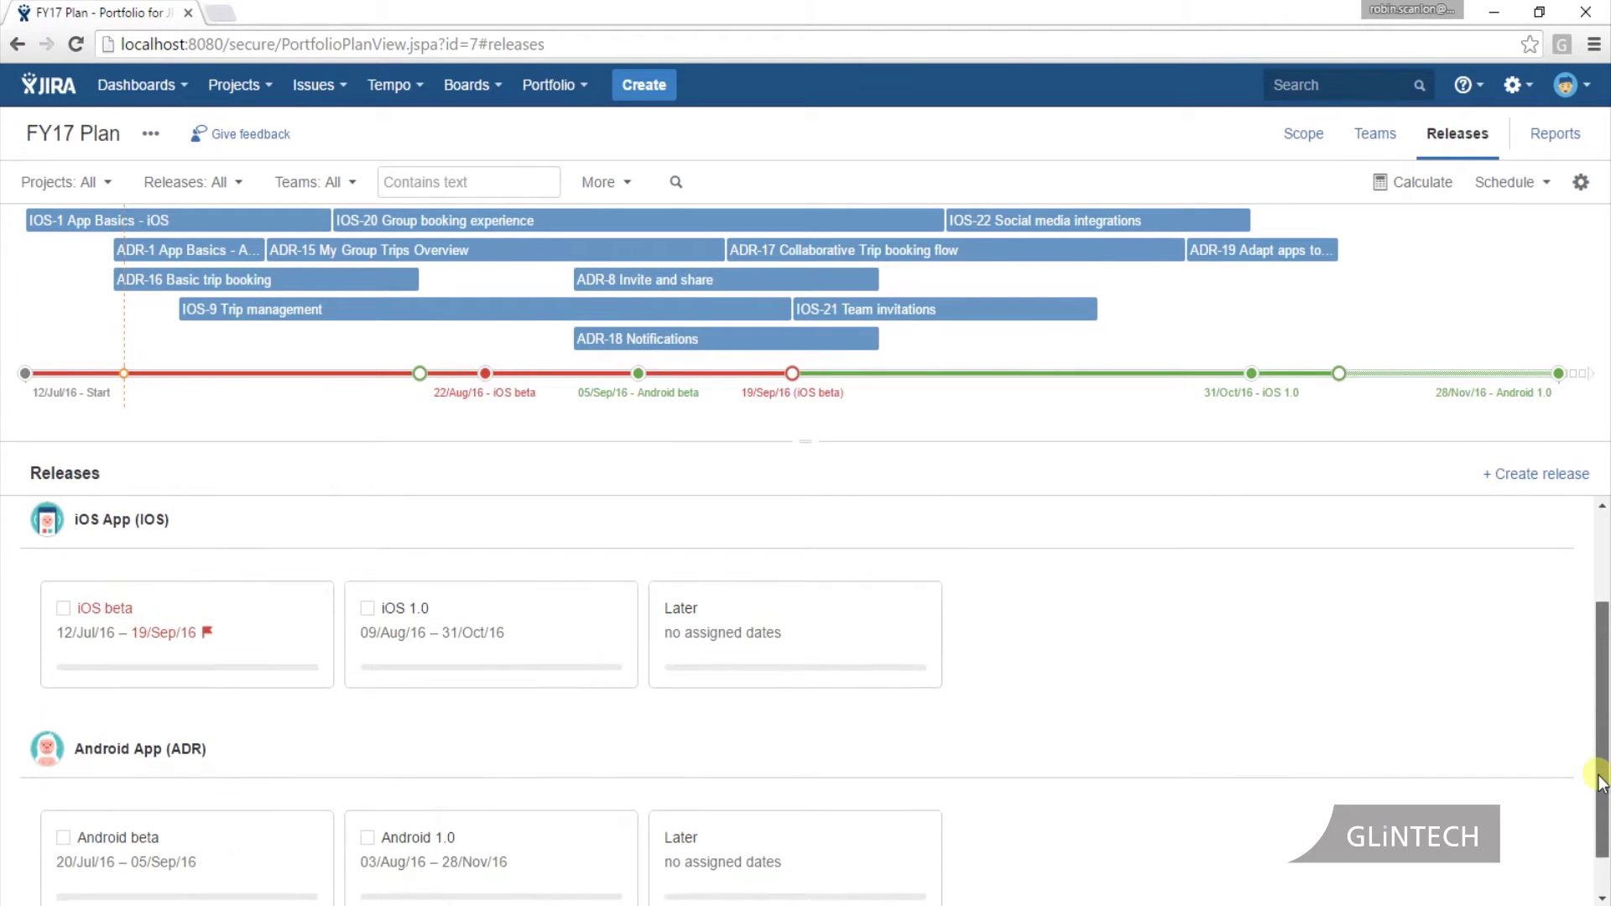
{"action": "mouse_move", "coordinate": [238, 546]}
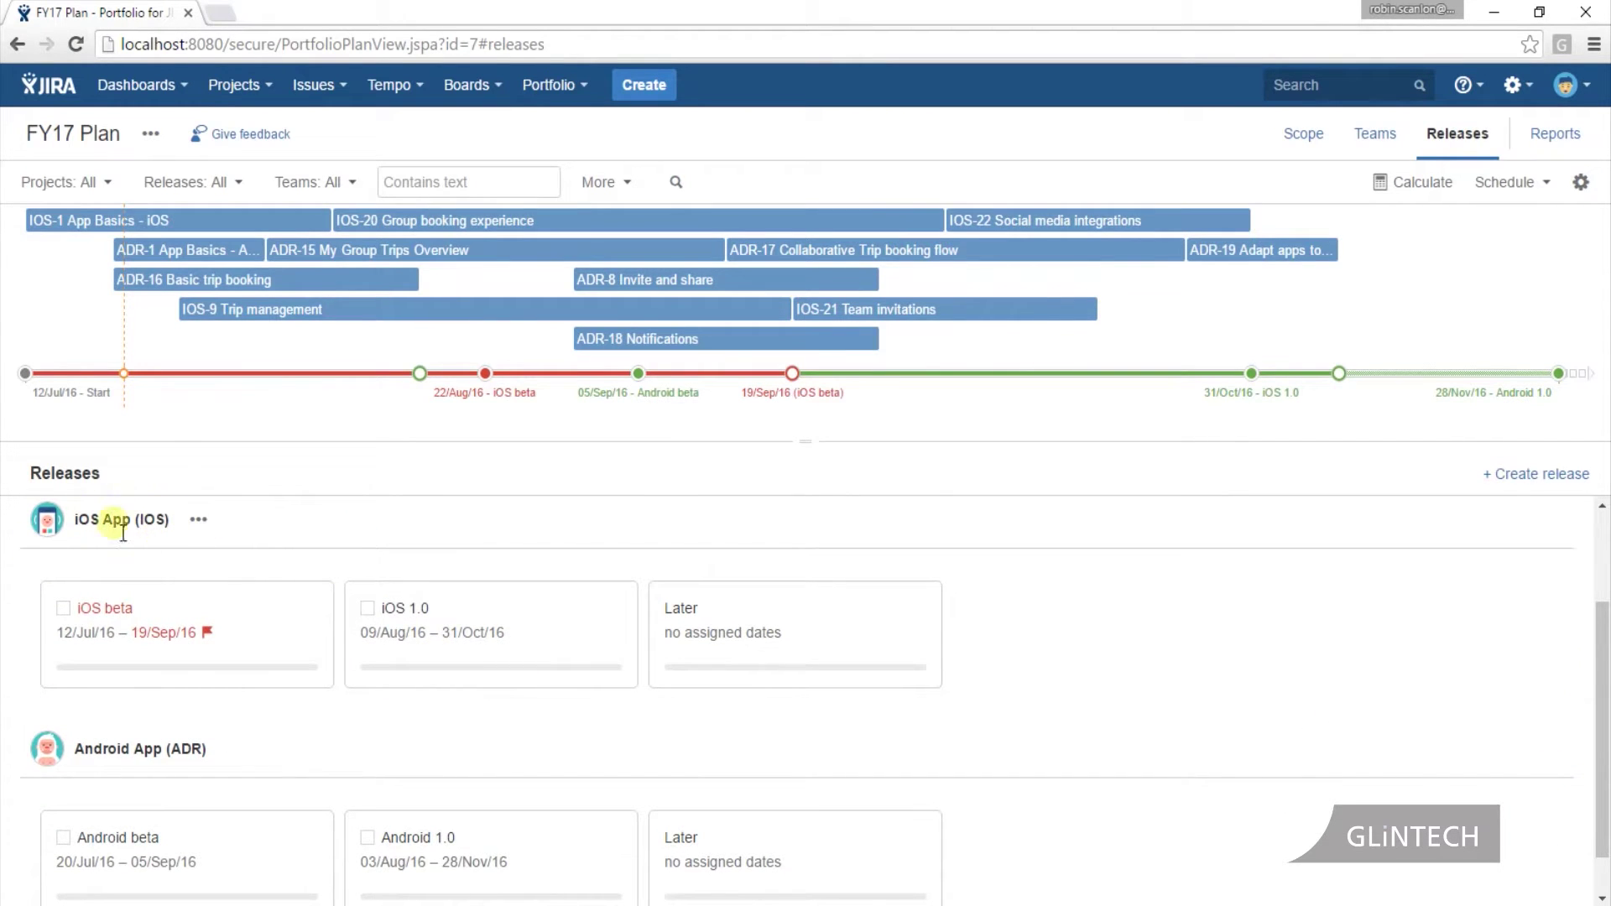
{"action": "mouse_move", "coordinate": [119, 747]}
{"action": "left_click", "coordinate": [97, 613]}
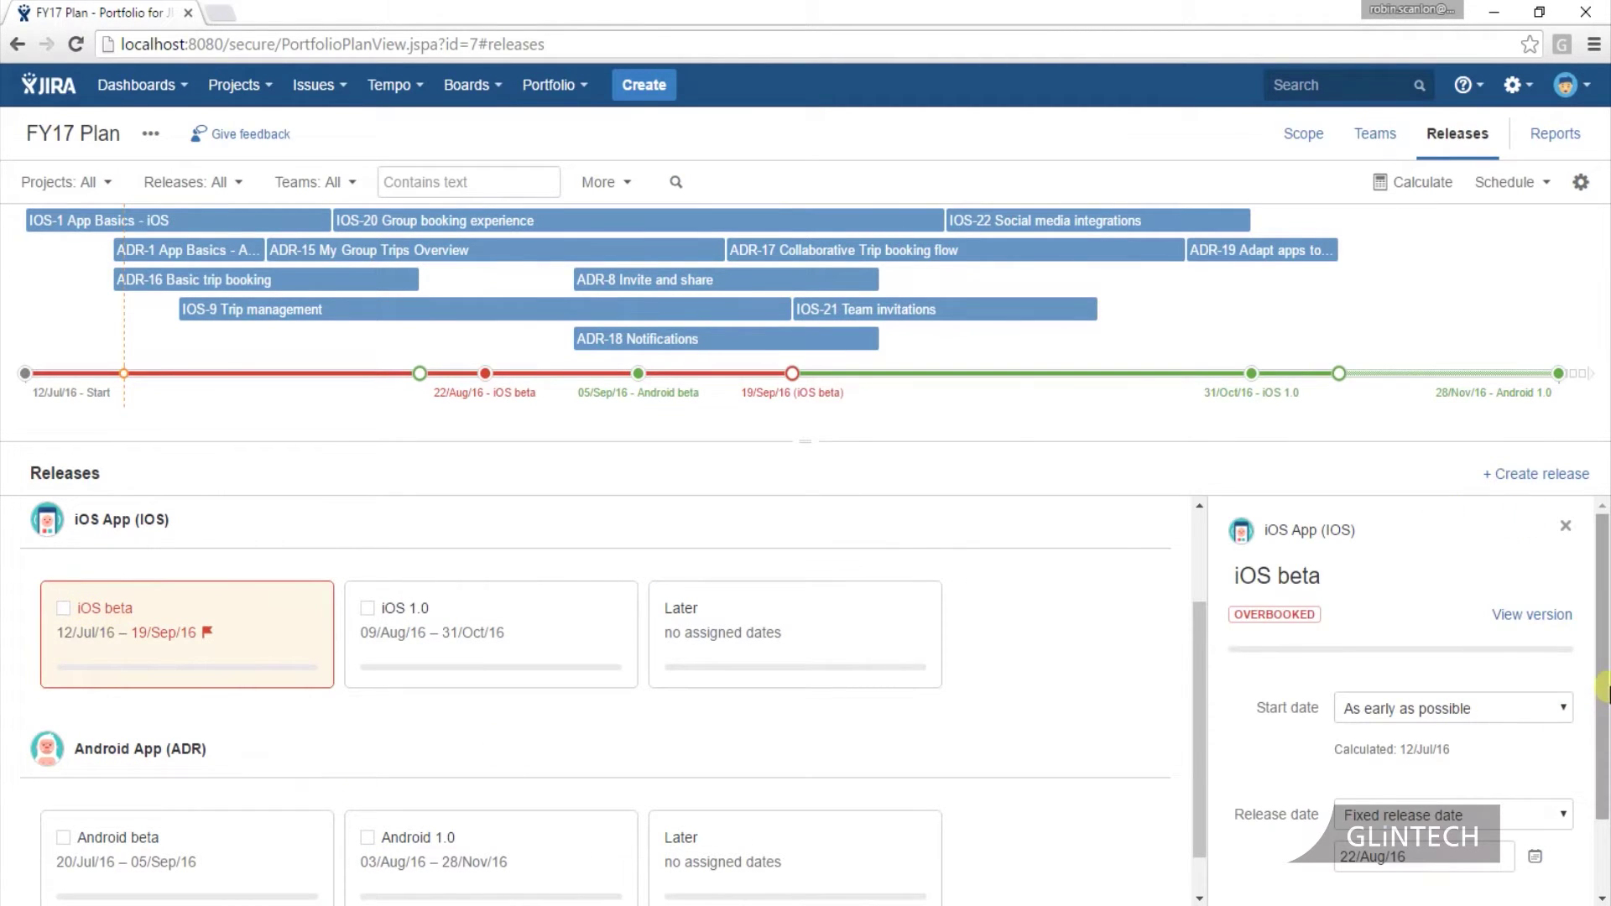
Raise the splitter under the timeline to give the releases list more room.
{"action": "scroll", "coordinate": [1604, 692], "scroll_direction": "down", "scroll_amount": 2}
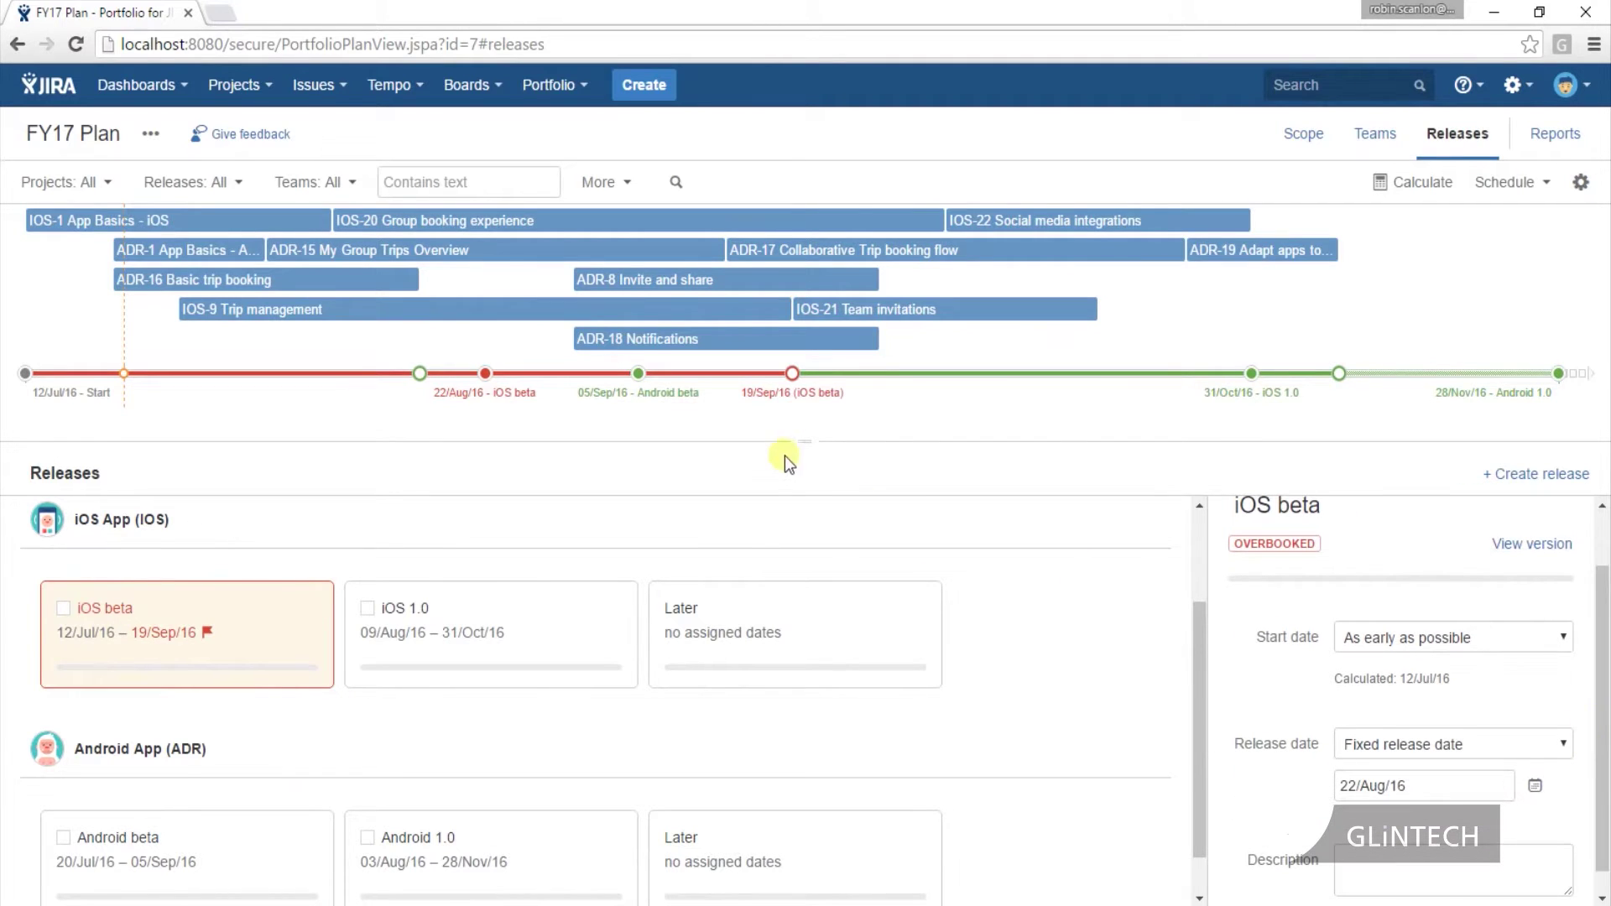
{"action": "left_click_drag", "start_coordinate": [806, 445], "coordinate": [807, 336]}
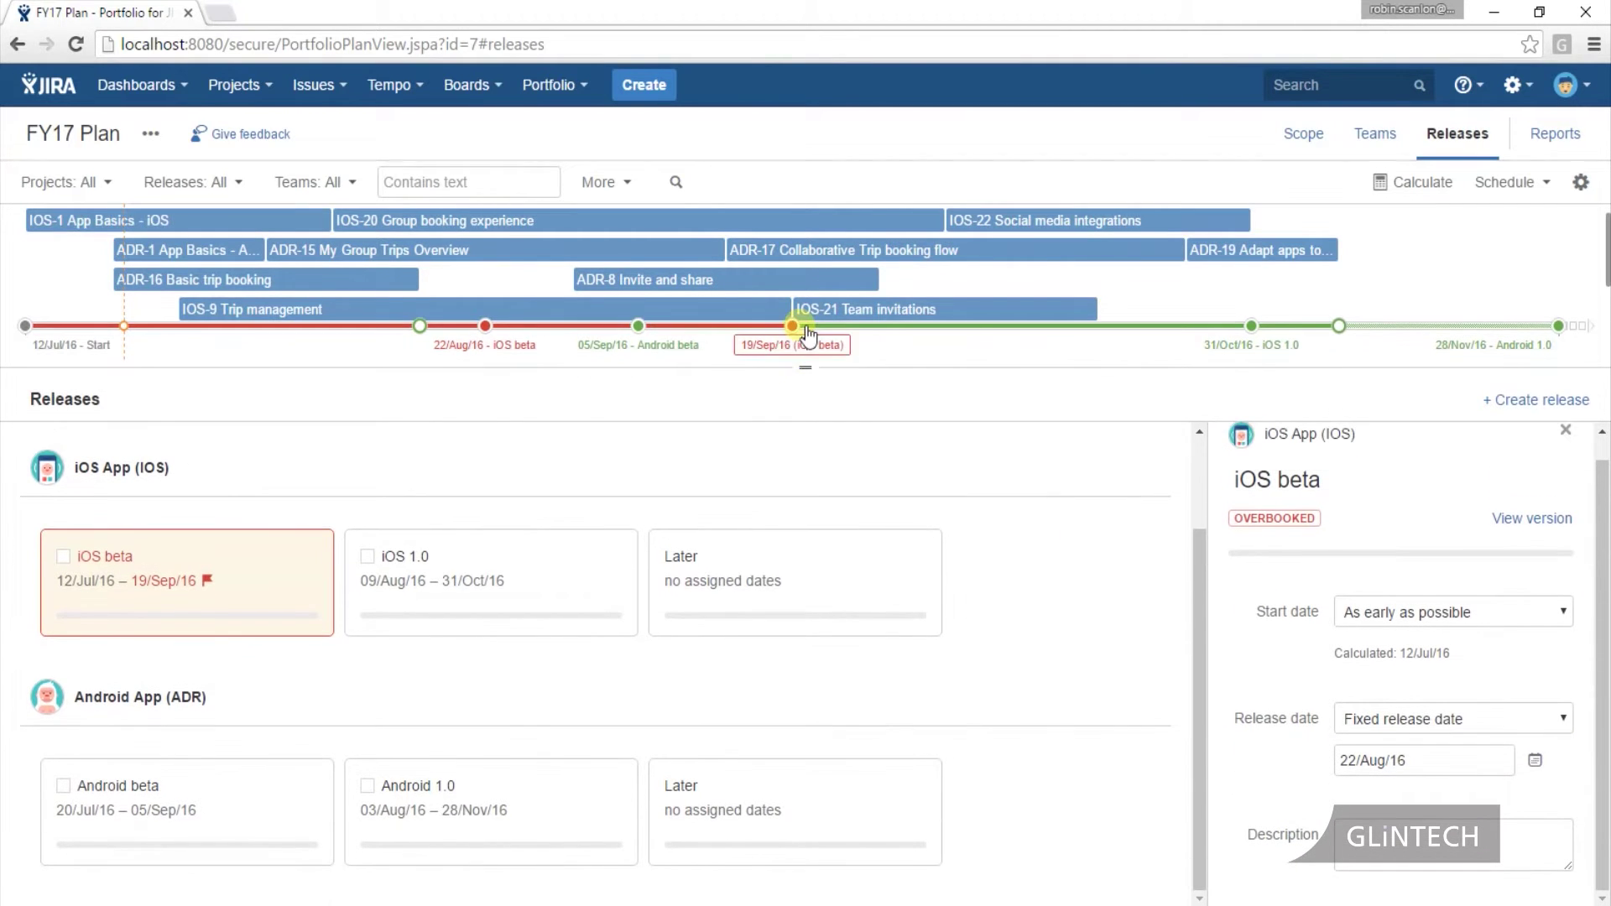
{"action": "scroll", "coordinate": [1601, 537], "scroll_direction": "up", "scroll_amount": 1}
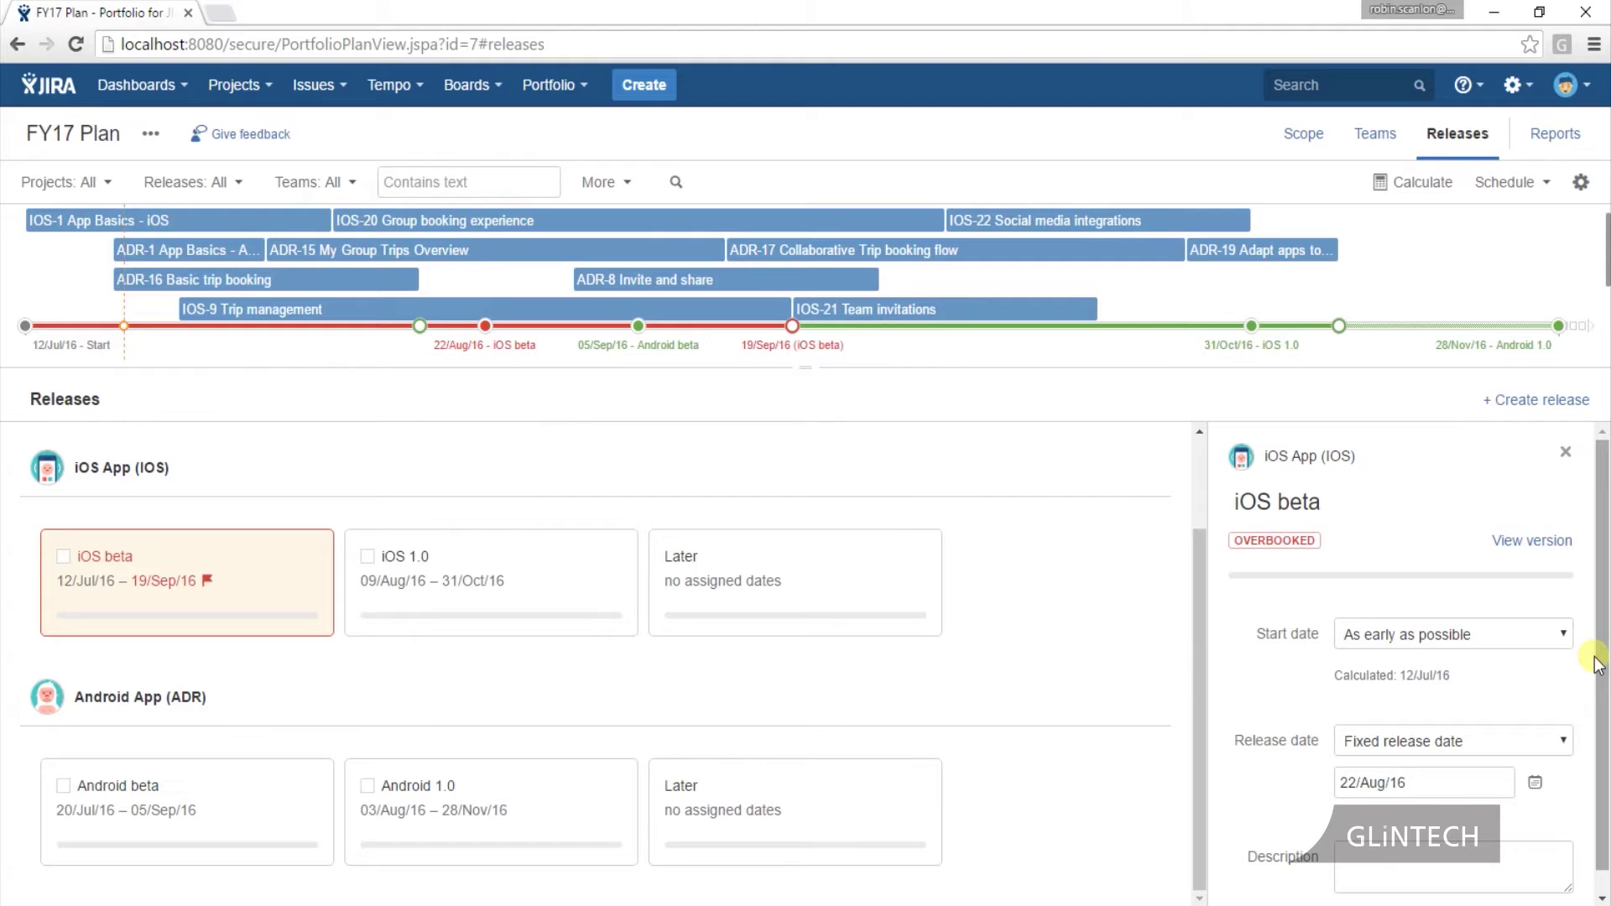
{"action": "left_click", "coordinate": [1566, 633]}
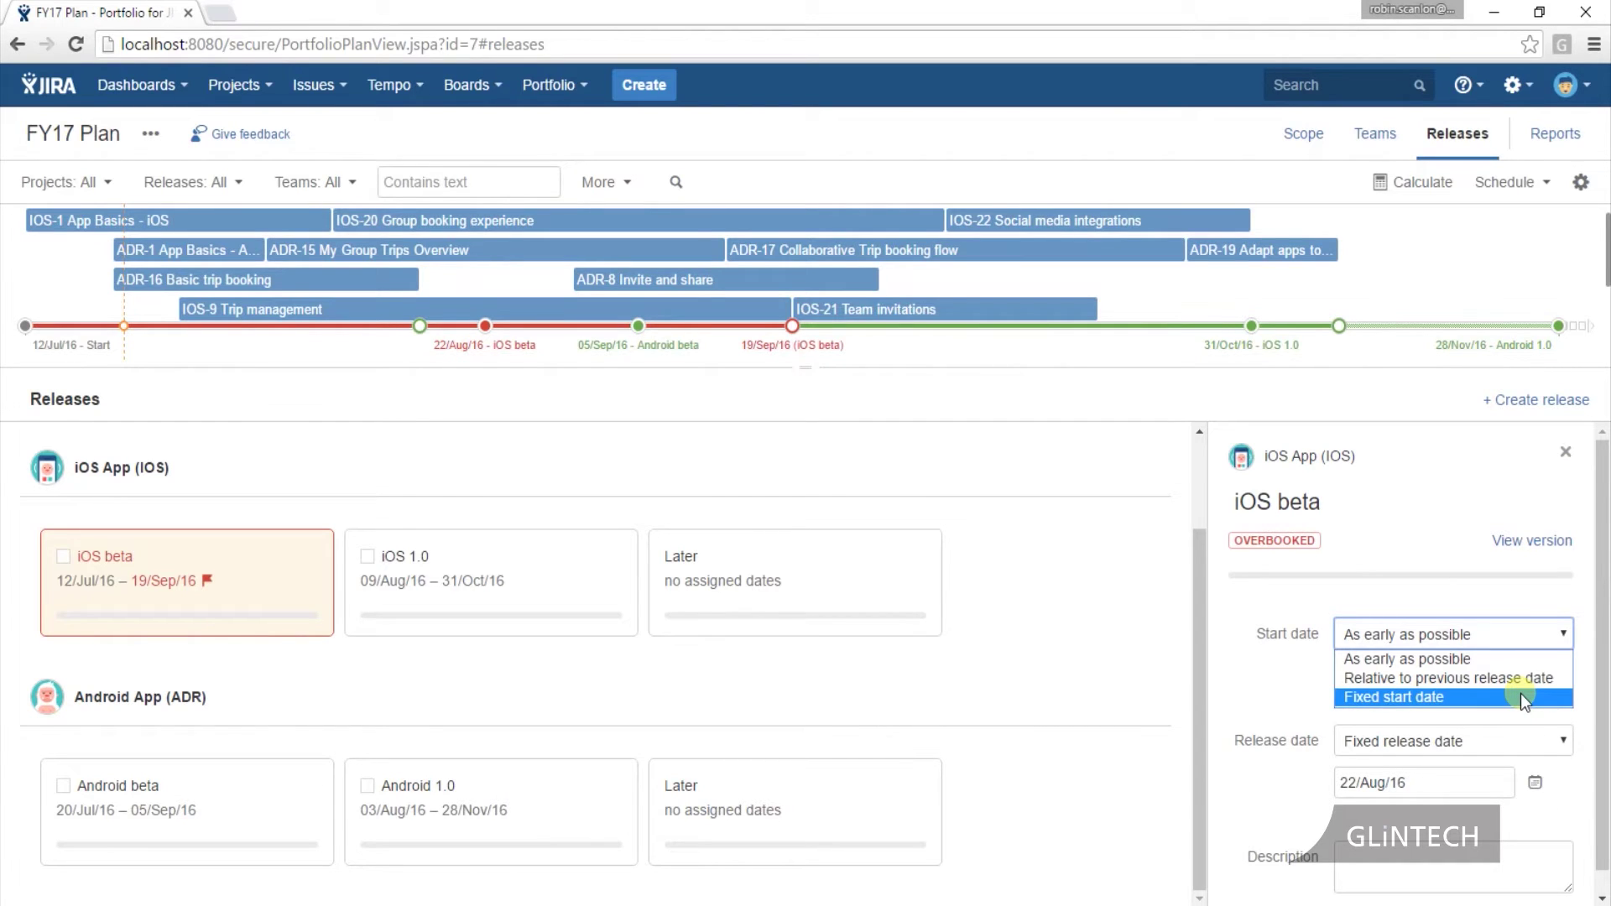
{"action": "left_click", "coordinate": [1502, 659]}
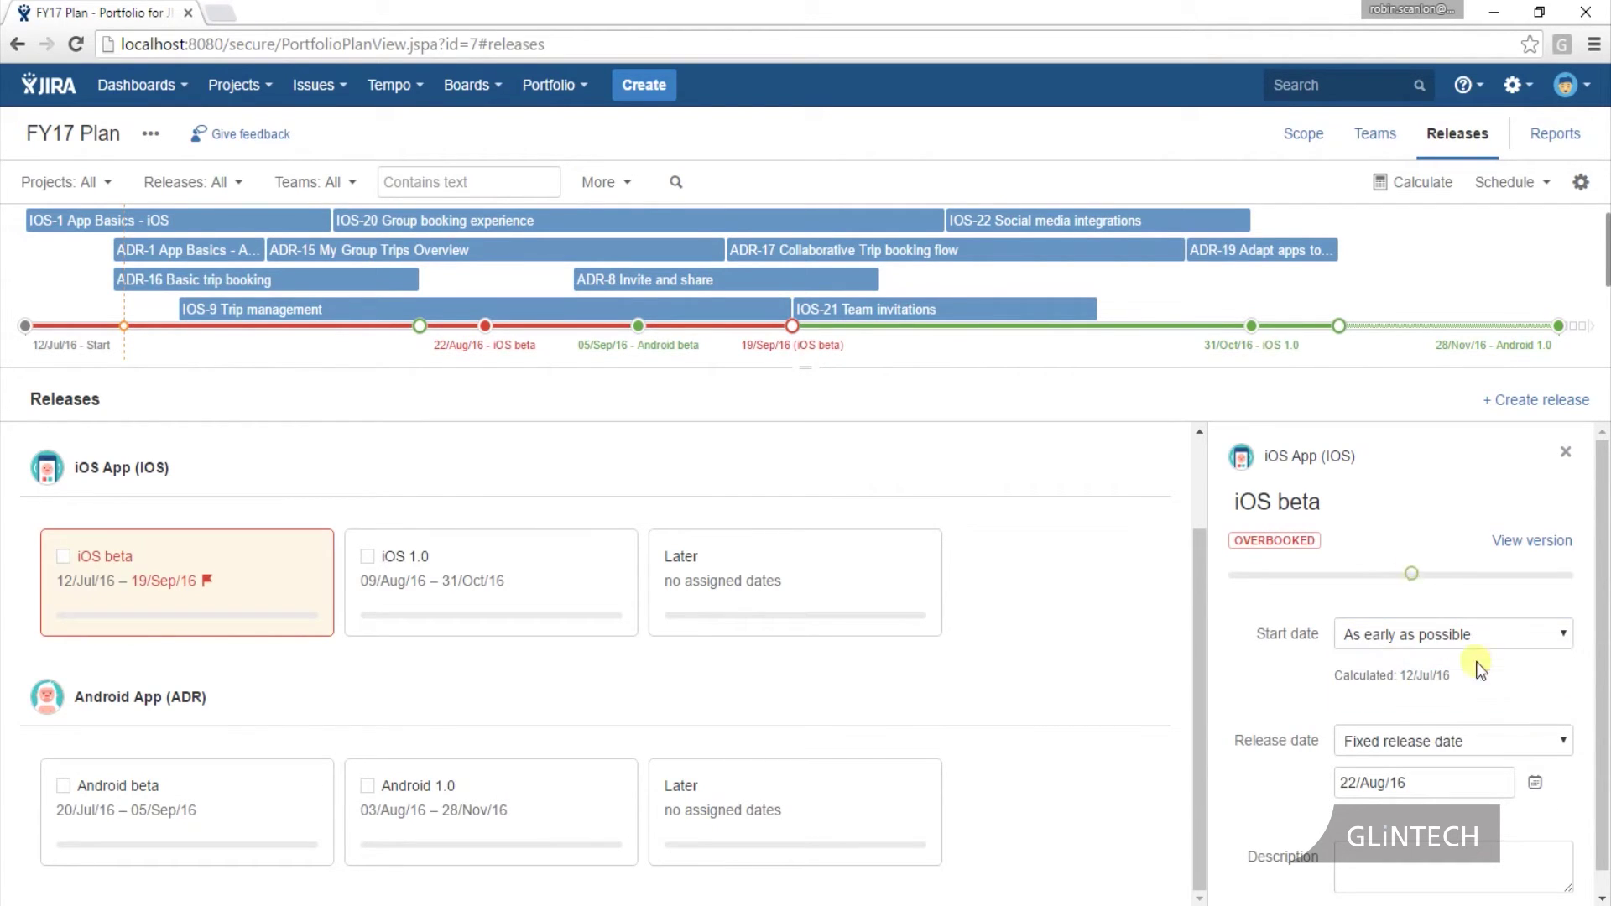
Keep iOS beta on a Fixed release date of 22/Aug/16.
{"action": "left_click", "coordinate": [1537, 740]}
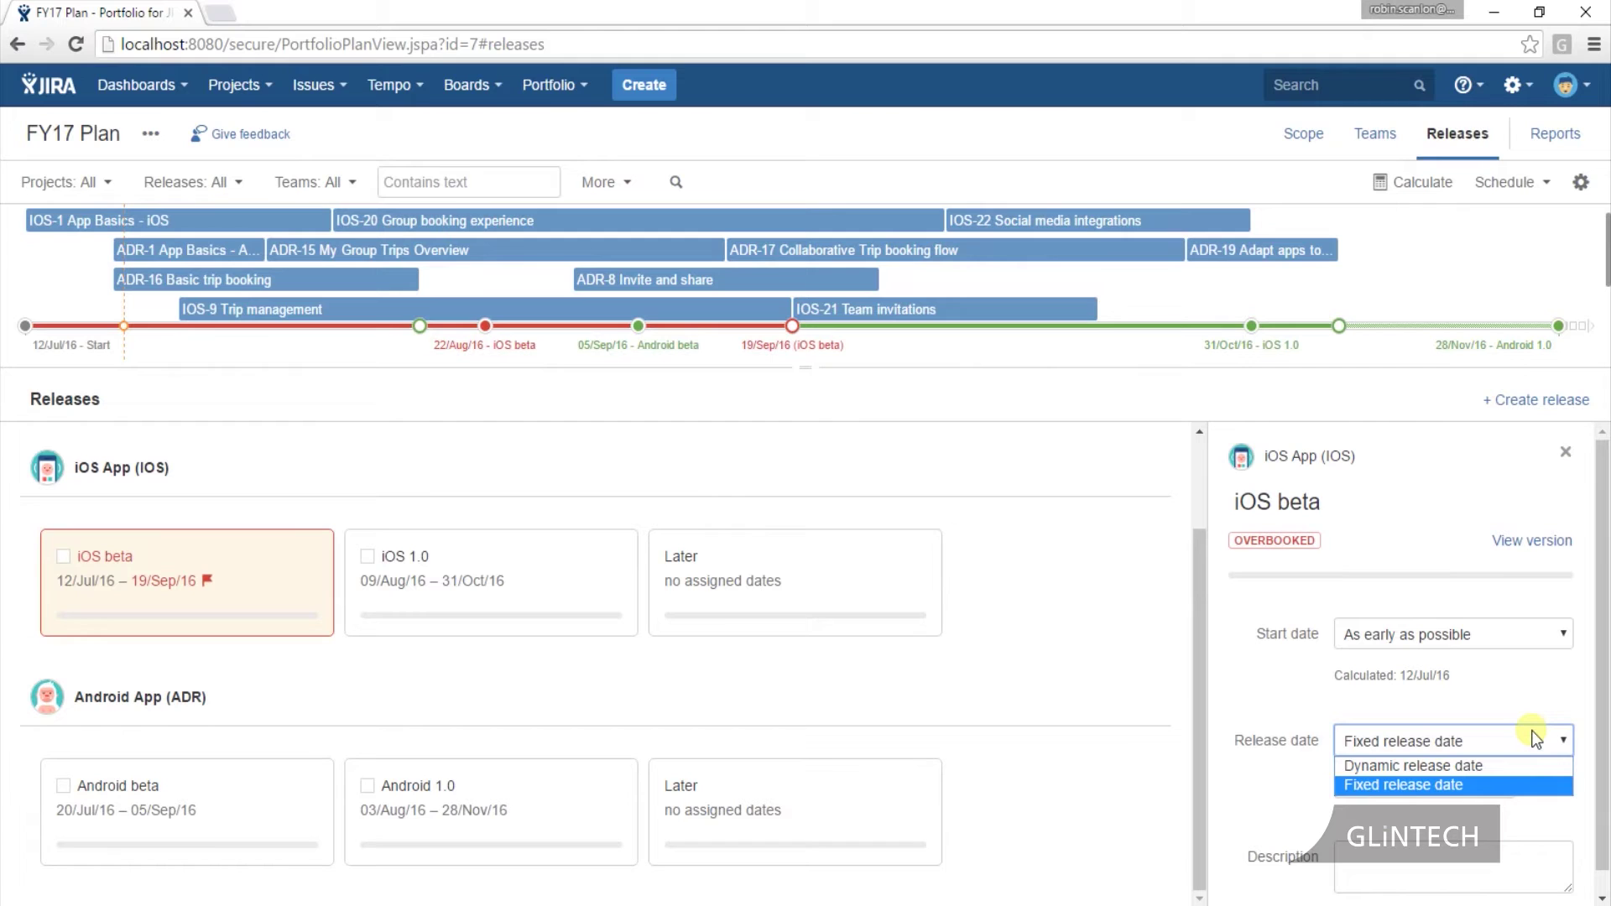
{"action": "left_click", "coordinate": [1258, 682]}
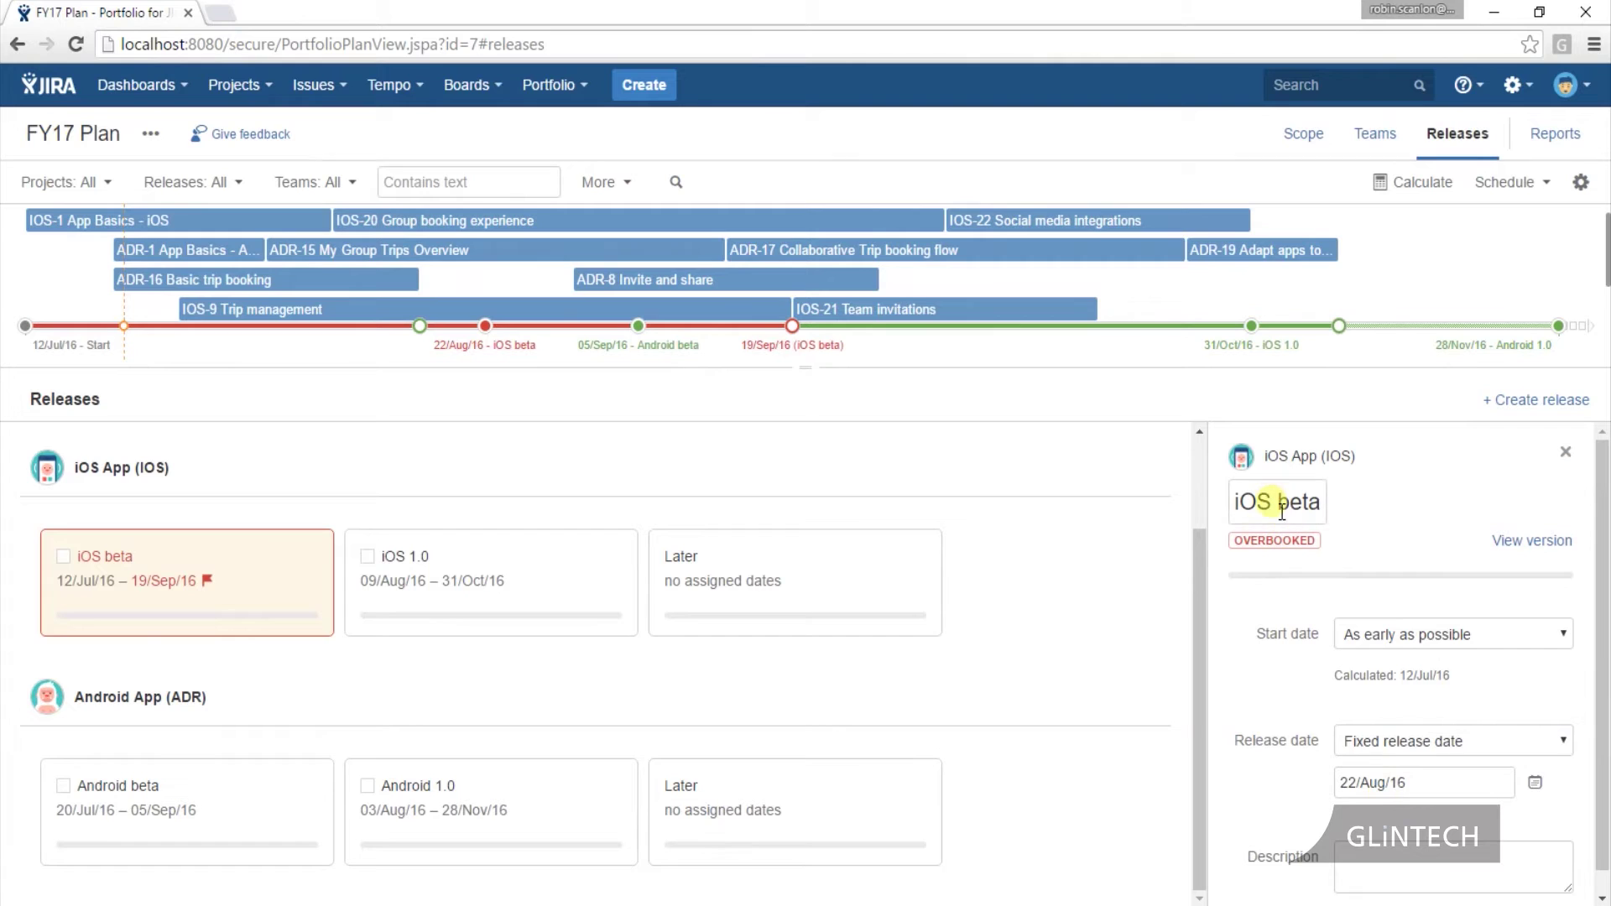
Show timeline marker lines for the iOS beta dates 22/Aug/16 and 19/Sep/16.
{"action": "left_click", "coordinate": [484, 333]}
{"action": "left_click", "coordinate": [795, 327]}
Switch iOS beta to a dynamic release date and recalculate, yielding 19/Sep/16.
{"action": "left_click", "coordinate": [1519, 740]}
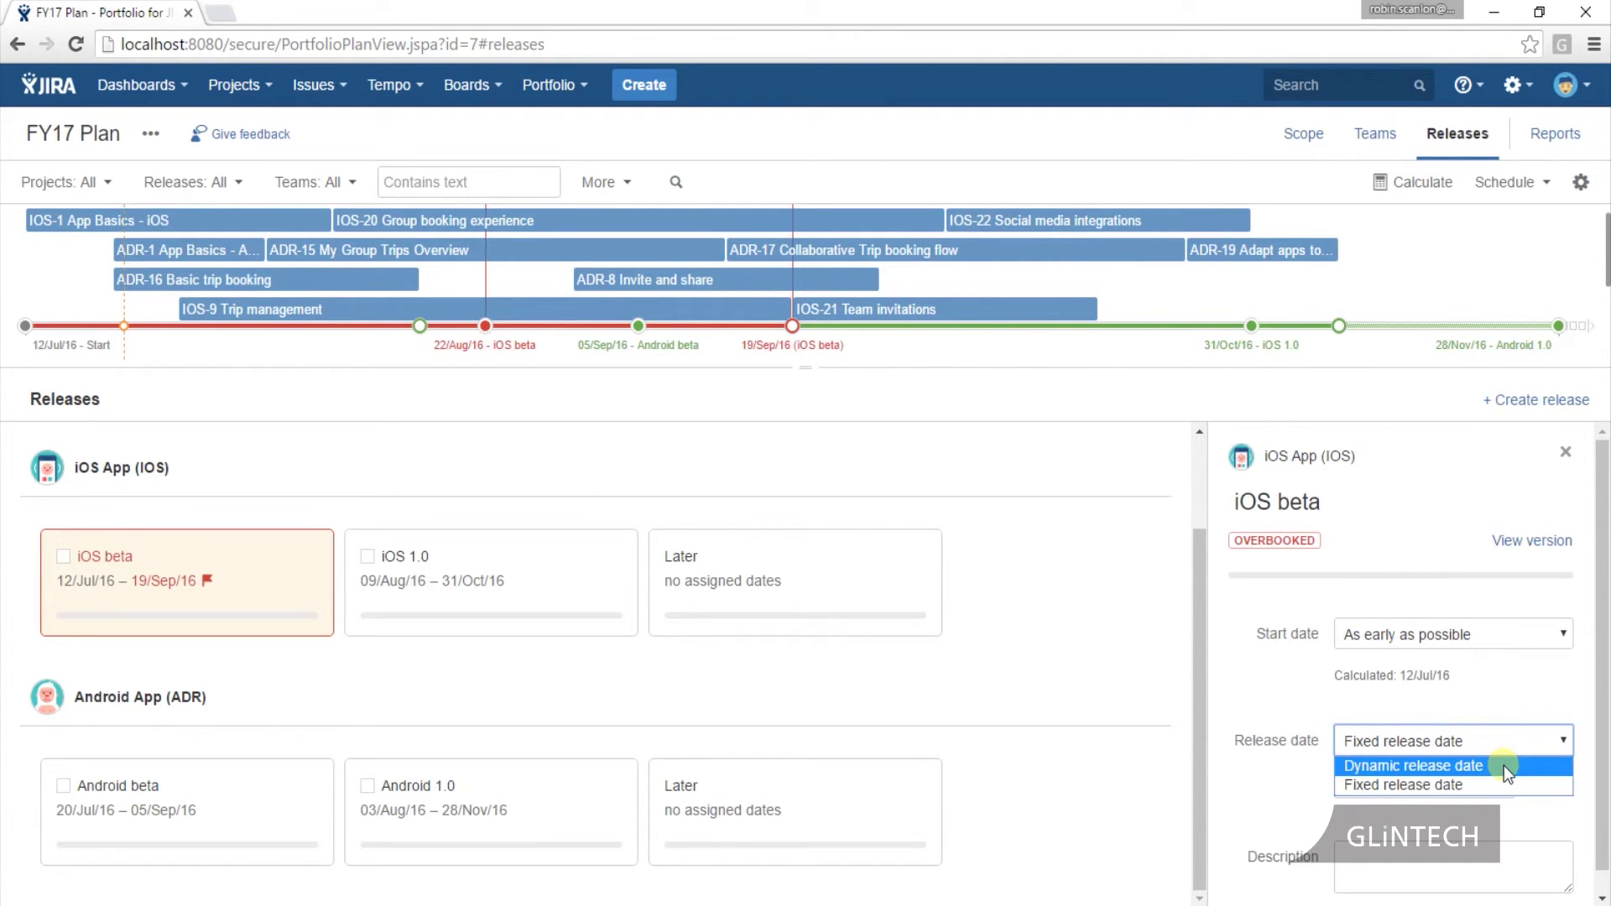
{"action": "left_click", "coordinate": [1503, 766]}
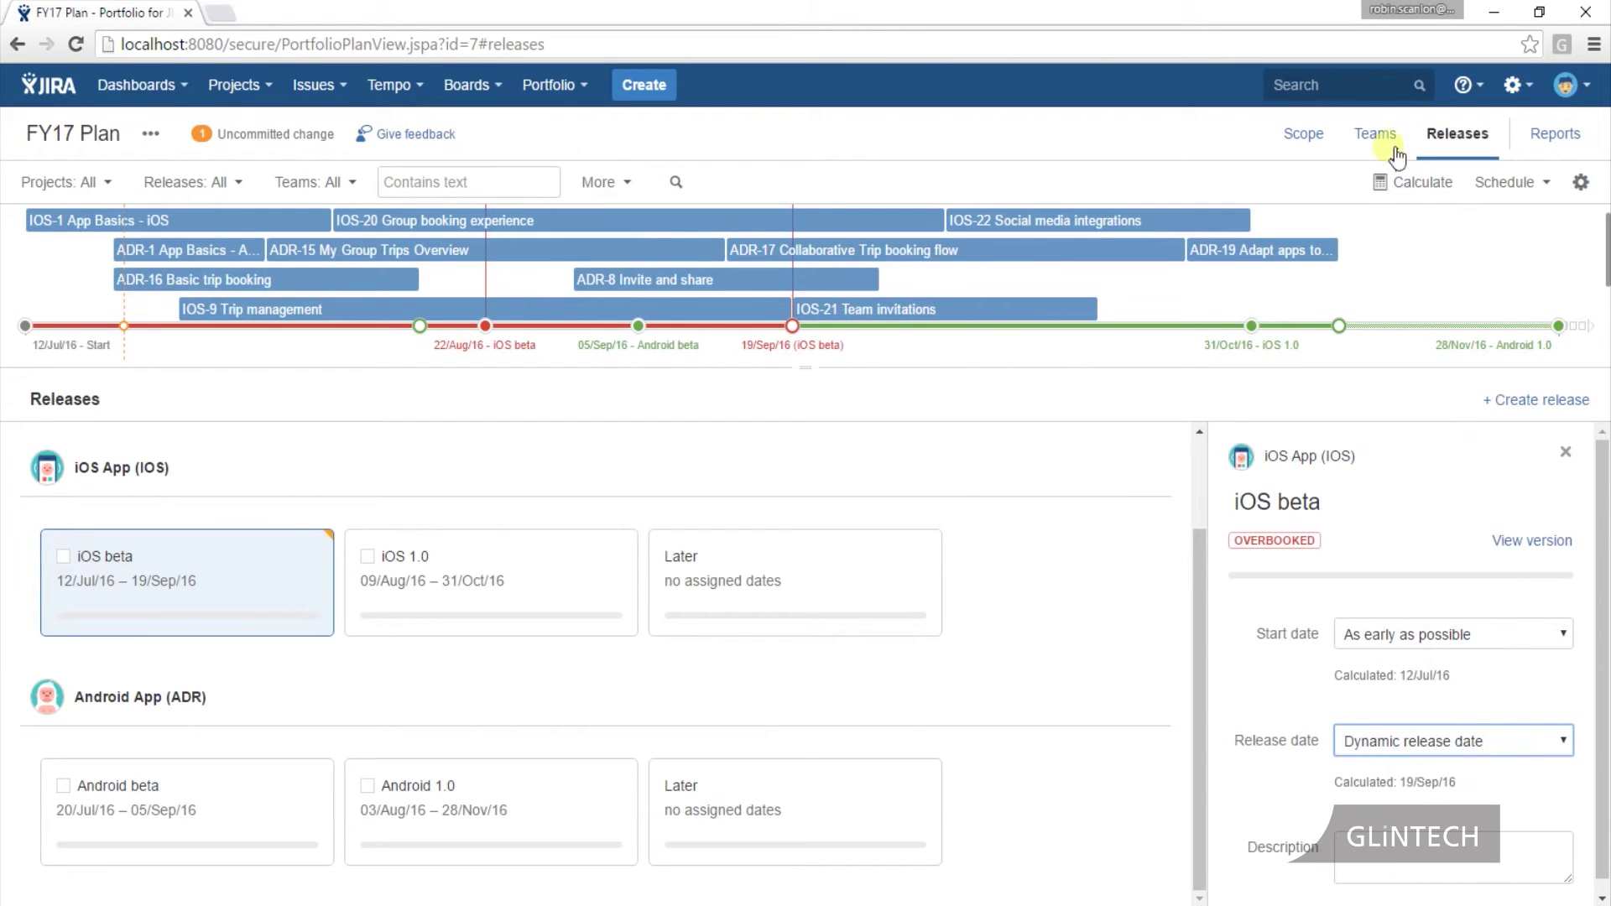
{"action": "left_click", "coordinate": [1416, 190]}
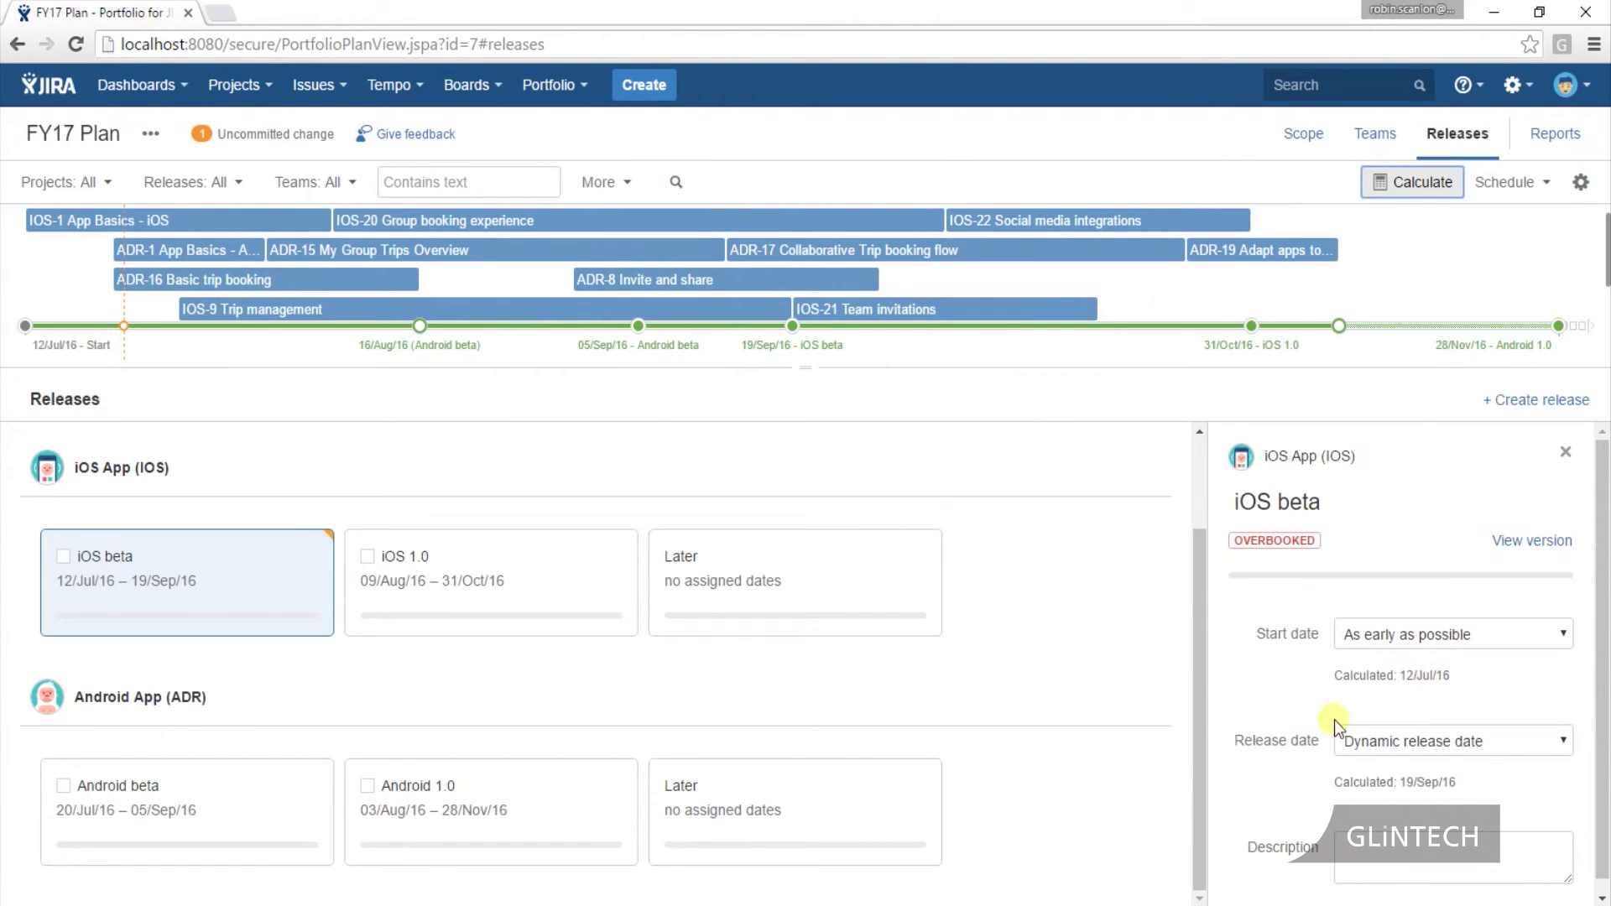
{"action": "left_click", "coordinate": [795, 331]}
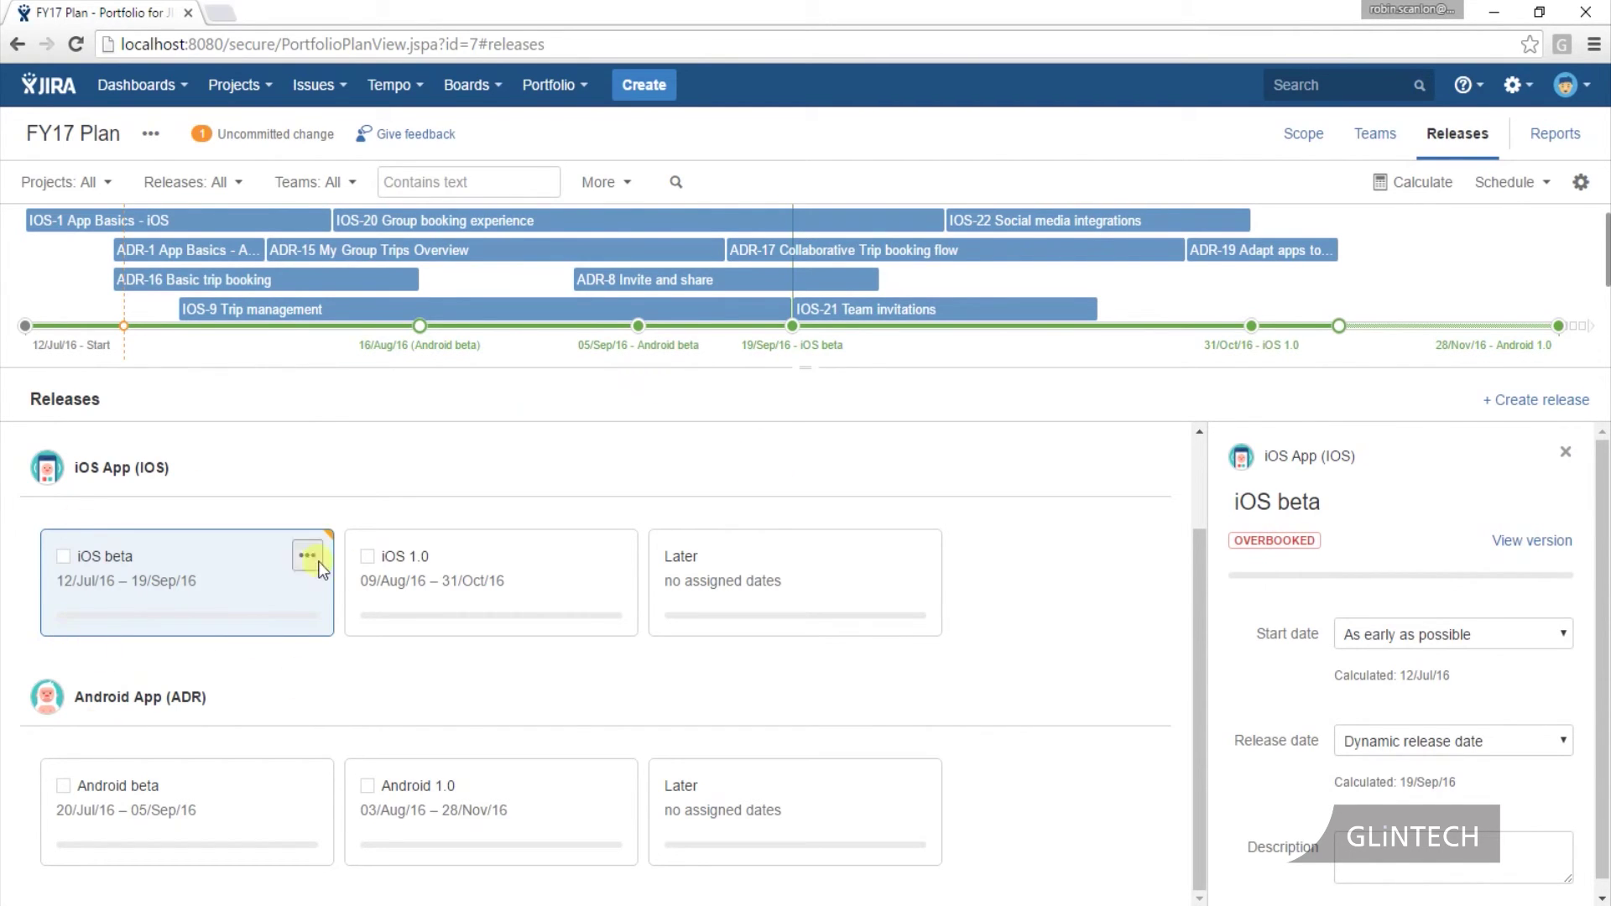
Show the iOS 1.0 release details and reveal the empty Cross-project releases section.
{"action": "left_click", "coordinate": [411, 587]}
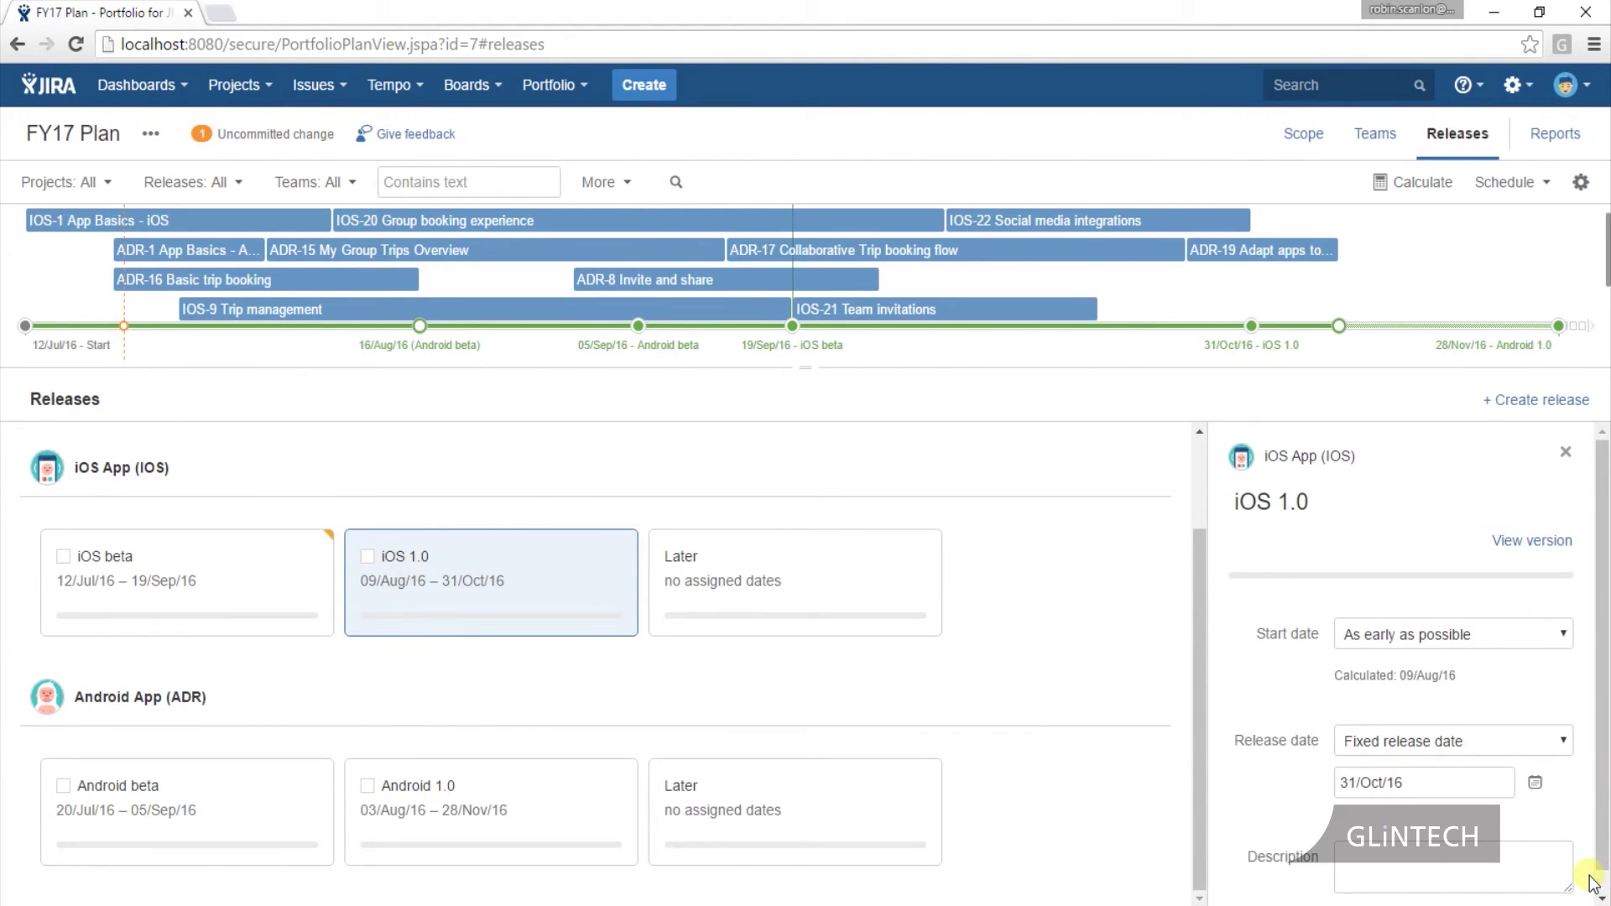
{"action": "scroll", "coordinate": [490, 835], "scroll_direction": "up", "scroll_amount": 2}
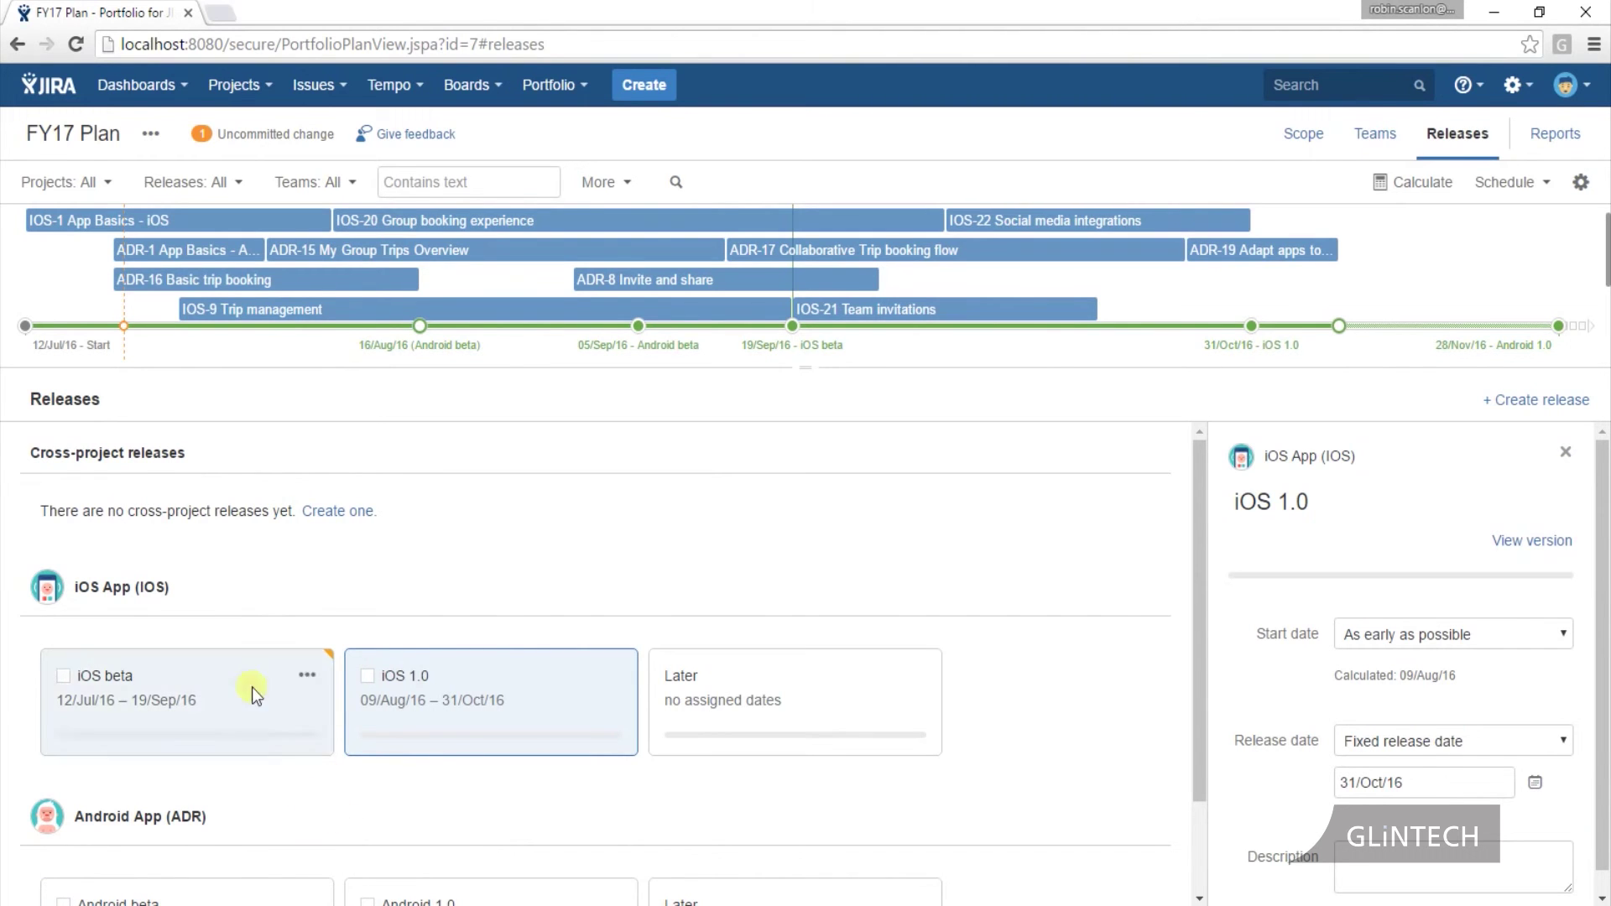
Create cross-project release 'Release Train A' with As early as possible start and dynamic release date.
{"action": "left_click", "coordinate": [342, 511]}
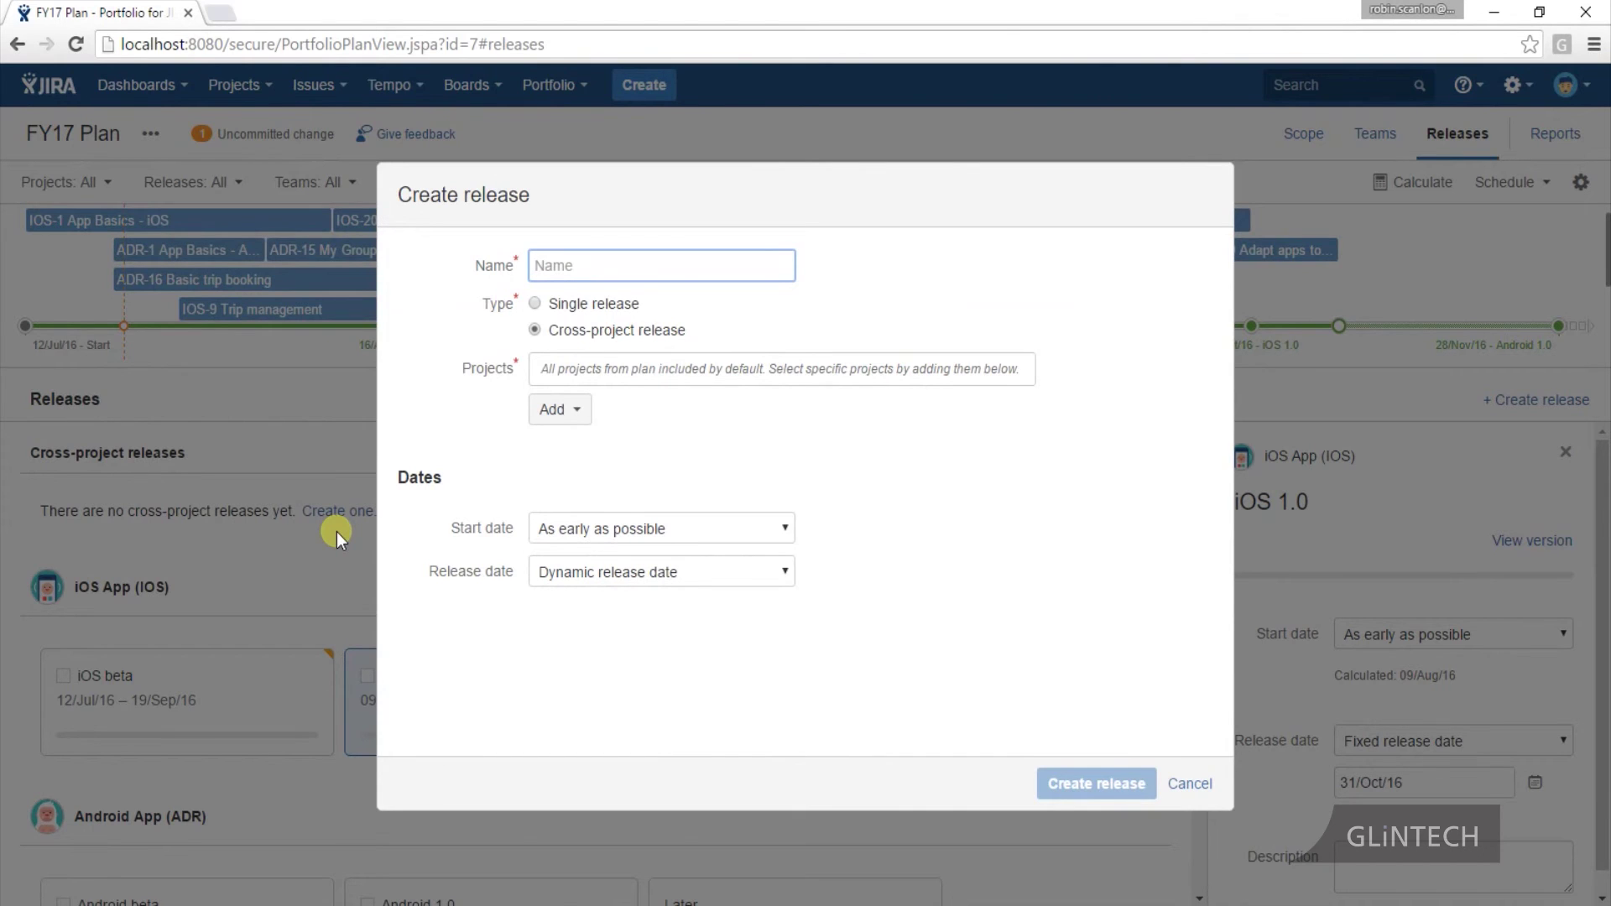
{"action": "type", "text": "Rele"}
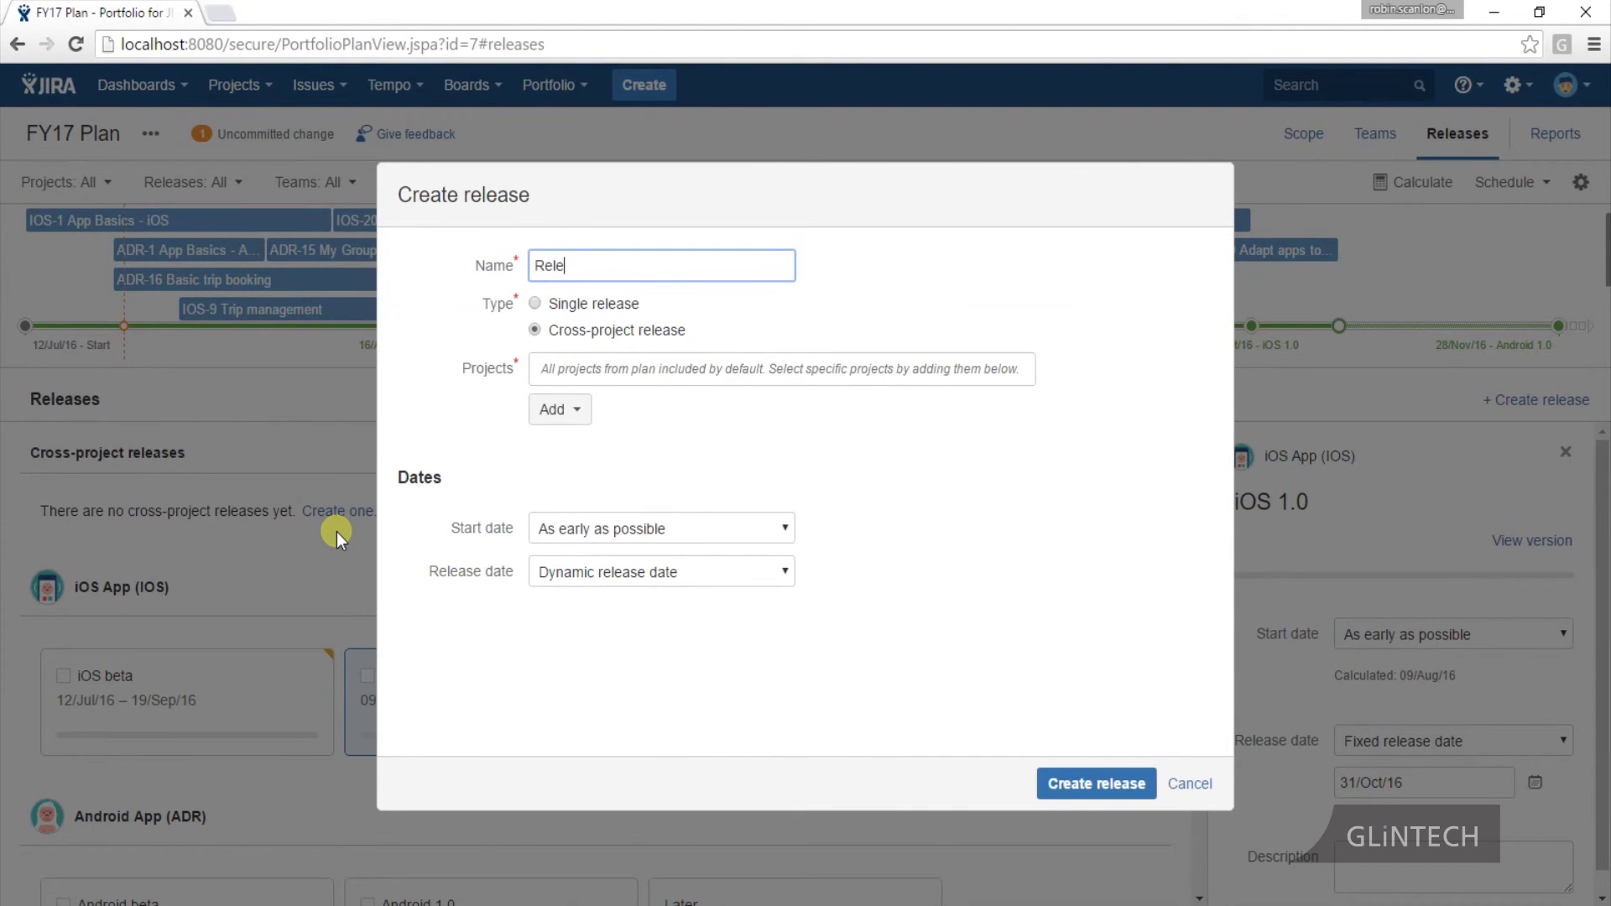
{"action": "type", "text": "ase Train A"}
{"action": "left_click", "coordinate": [728, 527]}
{"action": "left_click", "coordinate": [728, 524]}
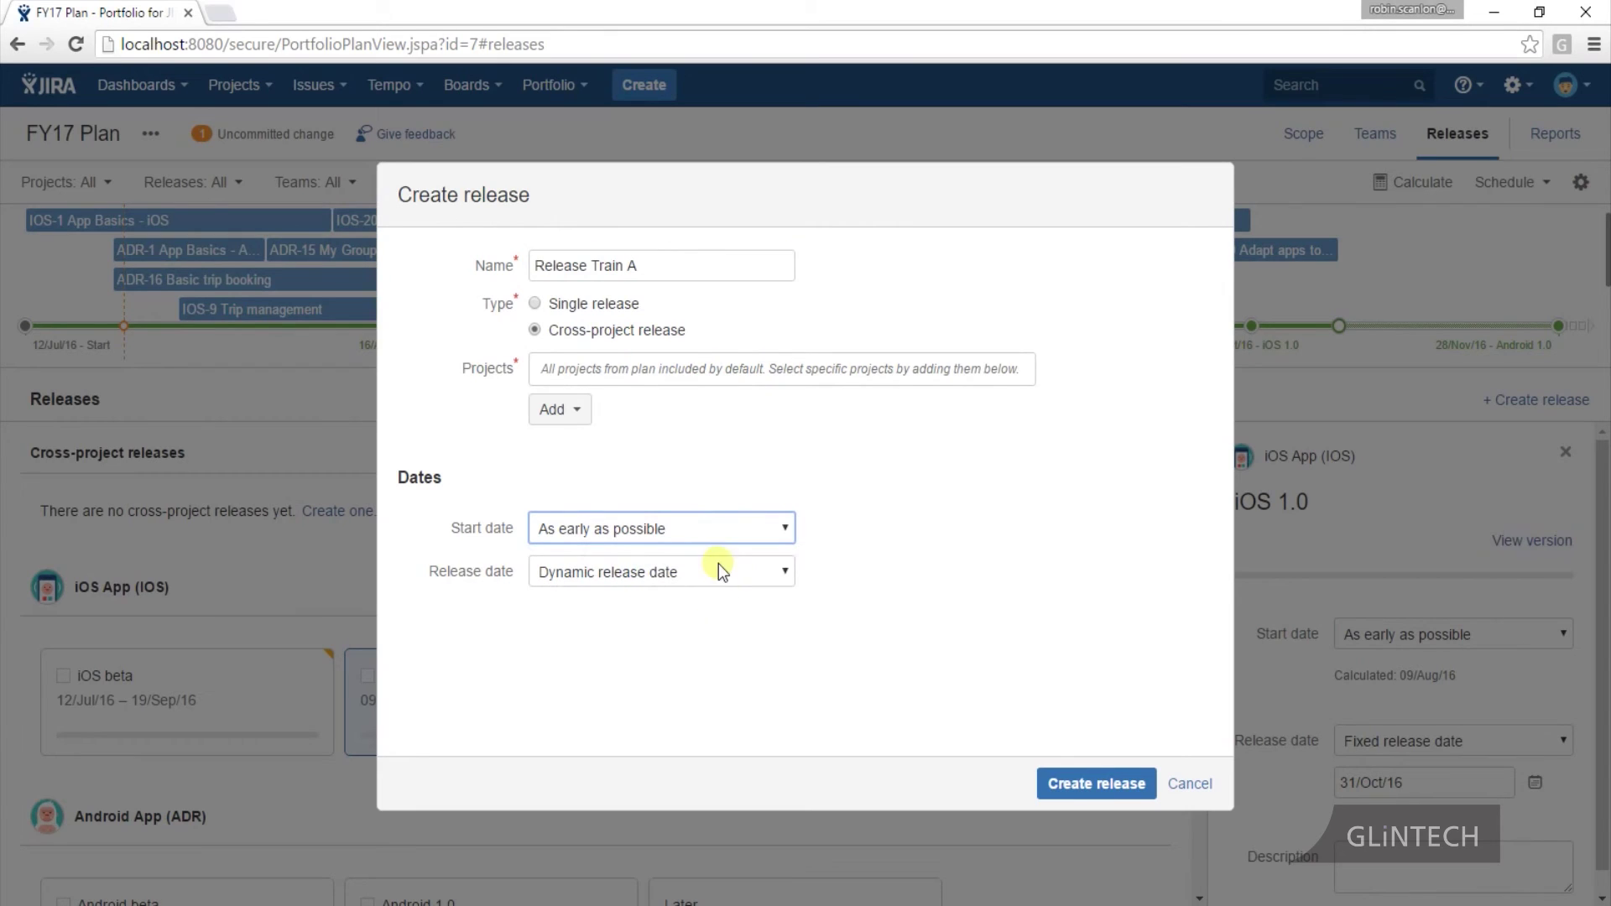
{"action": "left_click", "coordinate": [1132, 785]}
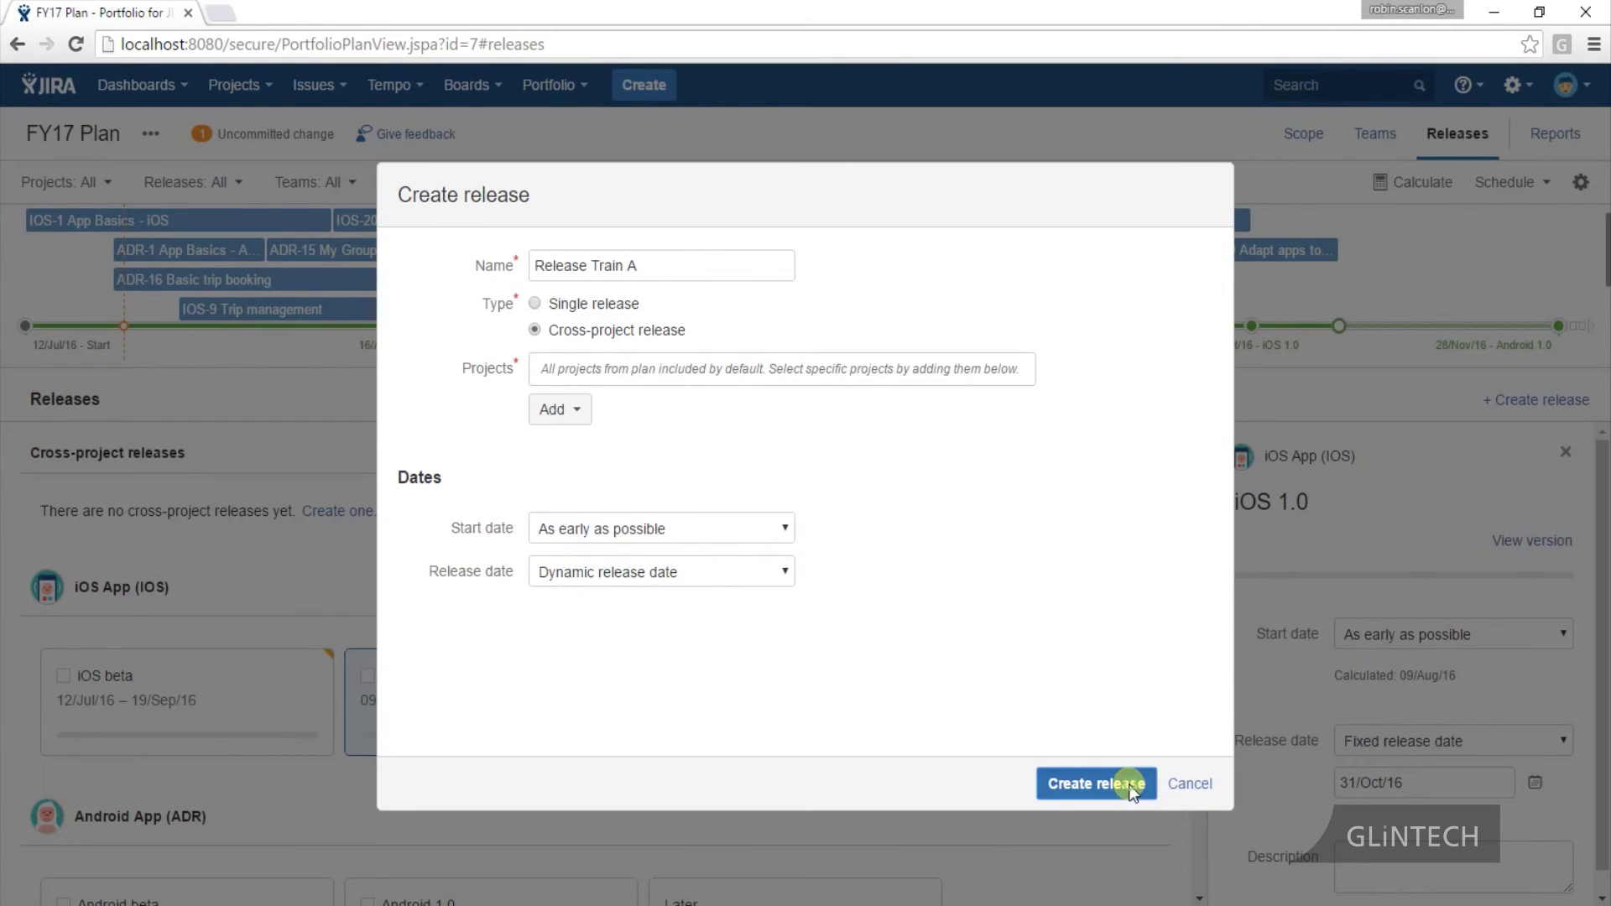
{"action": "scroll", "coordinate": [597, 586], "scroll_direction": "down", "scroll_amount": 3}
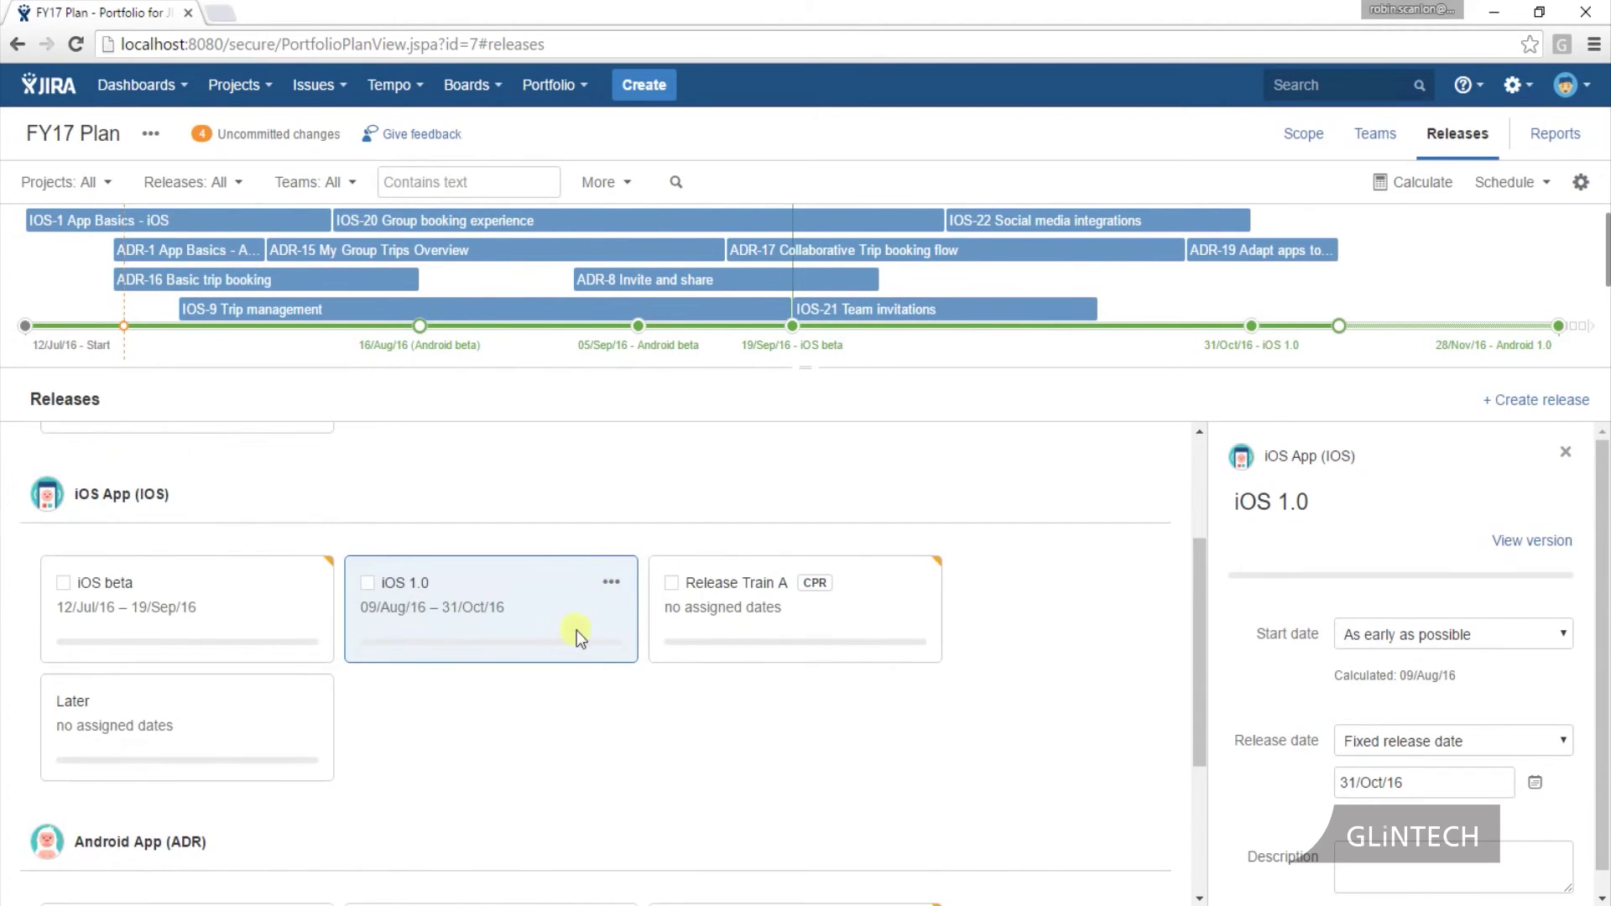
{"action": "left_click_drag", "start_coordinate": [1198, 621], "coordinate": [1178, 480]}
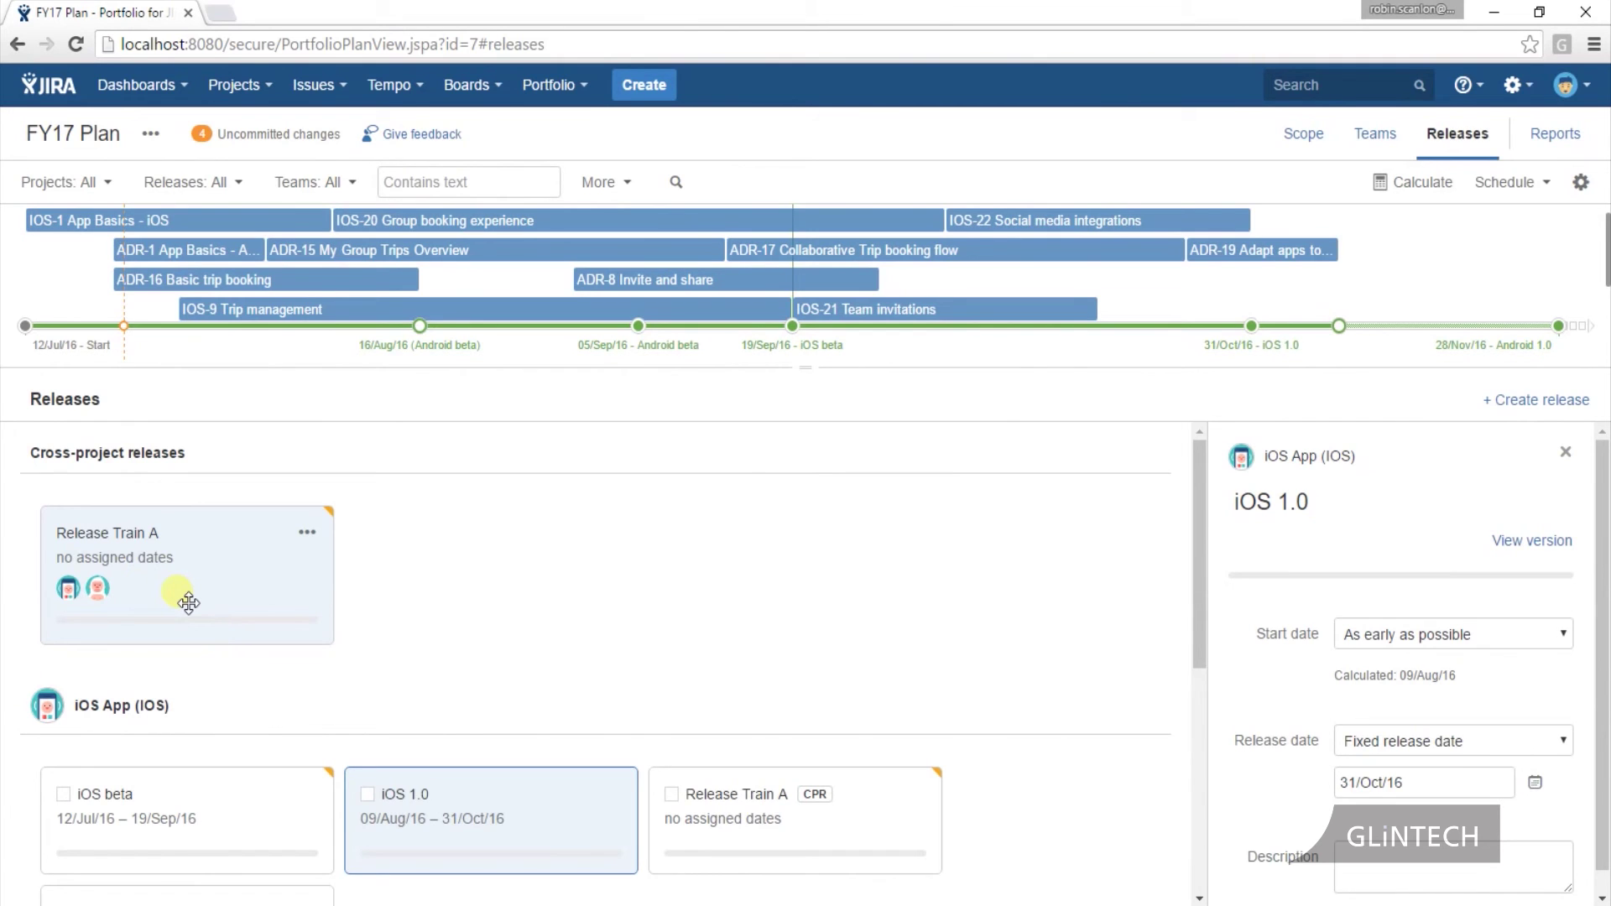
Open Release Train A's details to see its undated iOS and Android releases.
{"action": "left_click", "coordinate": [143, 542]}
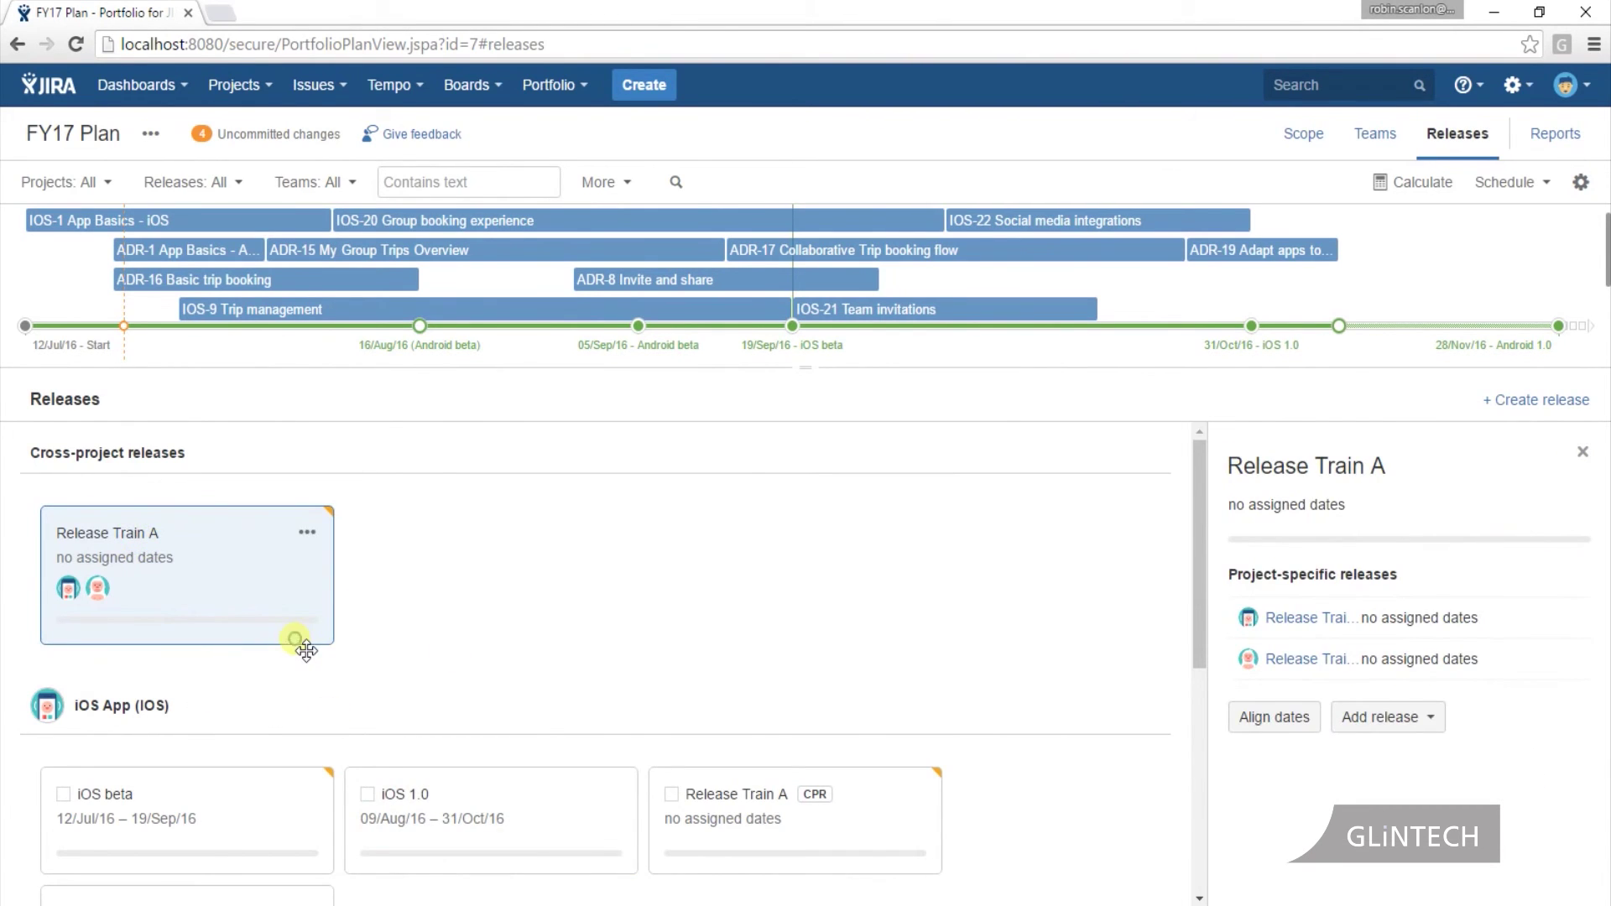
{"action": "scroll", "coordinate": [669, 701], "scroll_direction": "down", "scroll_amount": 1}
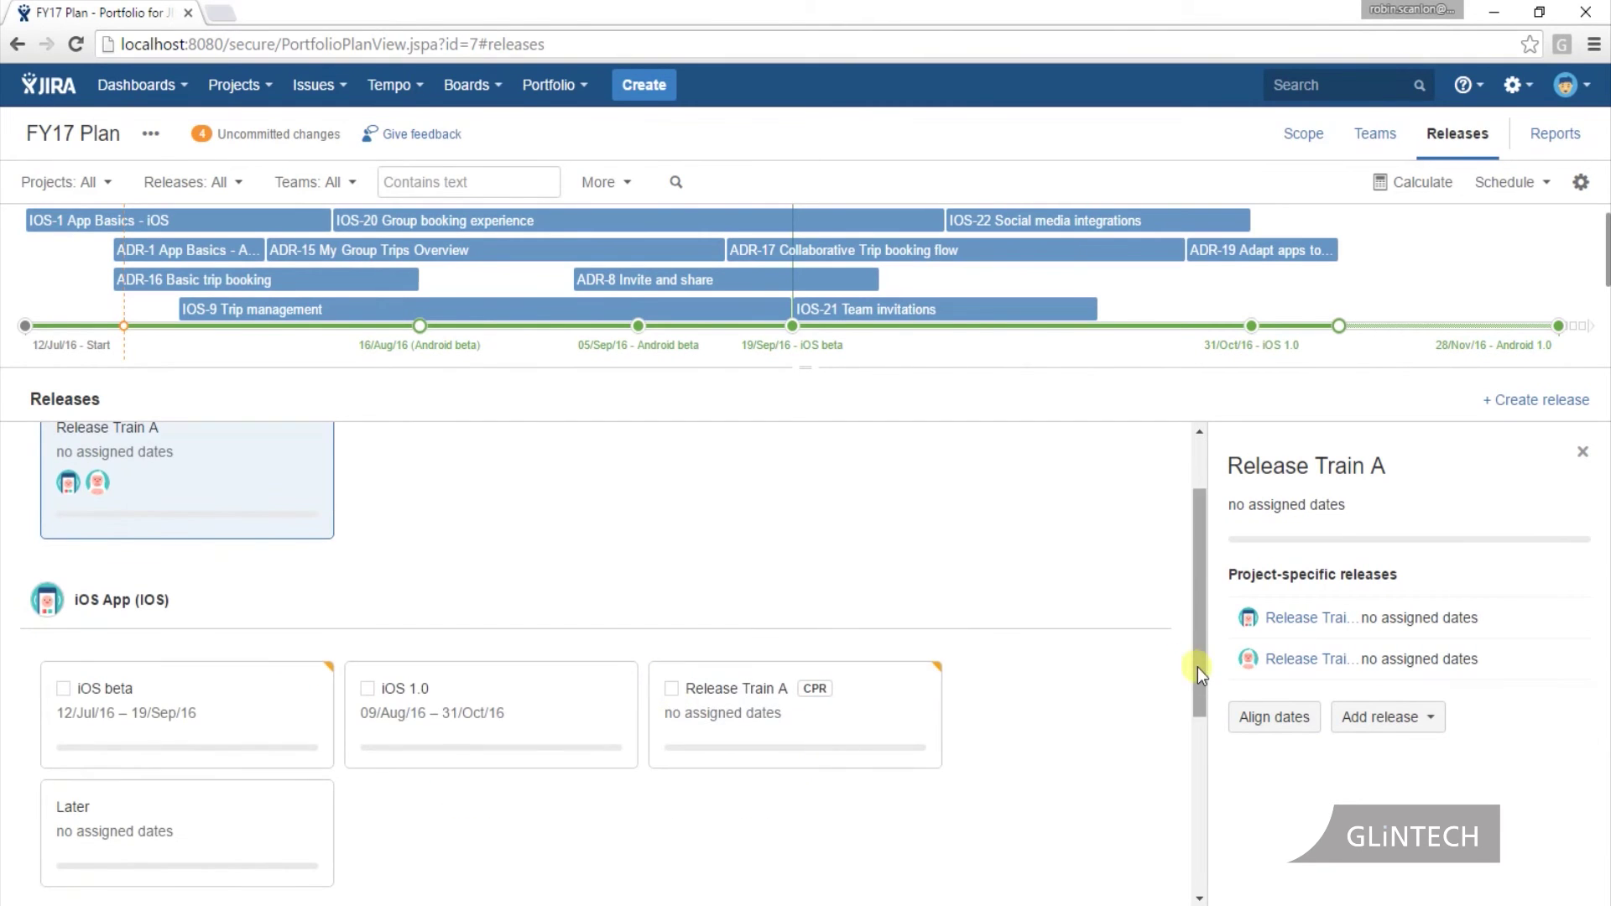
{"action": "left_click_drag", "start_coordinate": [1197, 667], "coordinate": [1201, 817]}
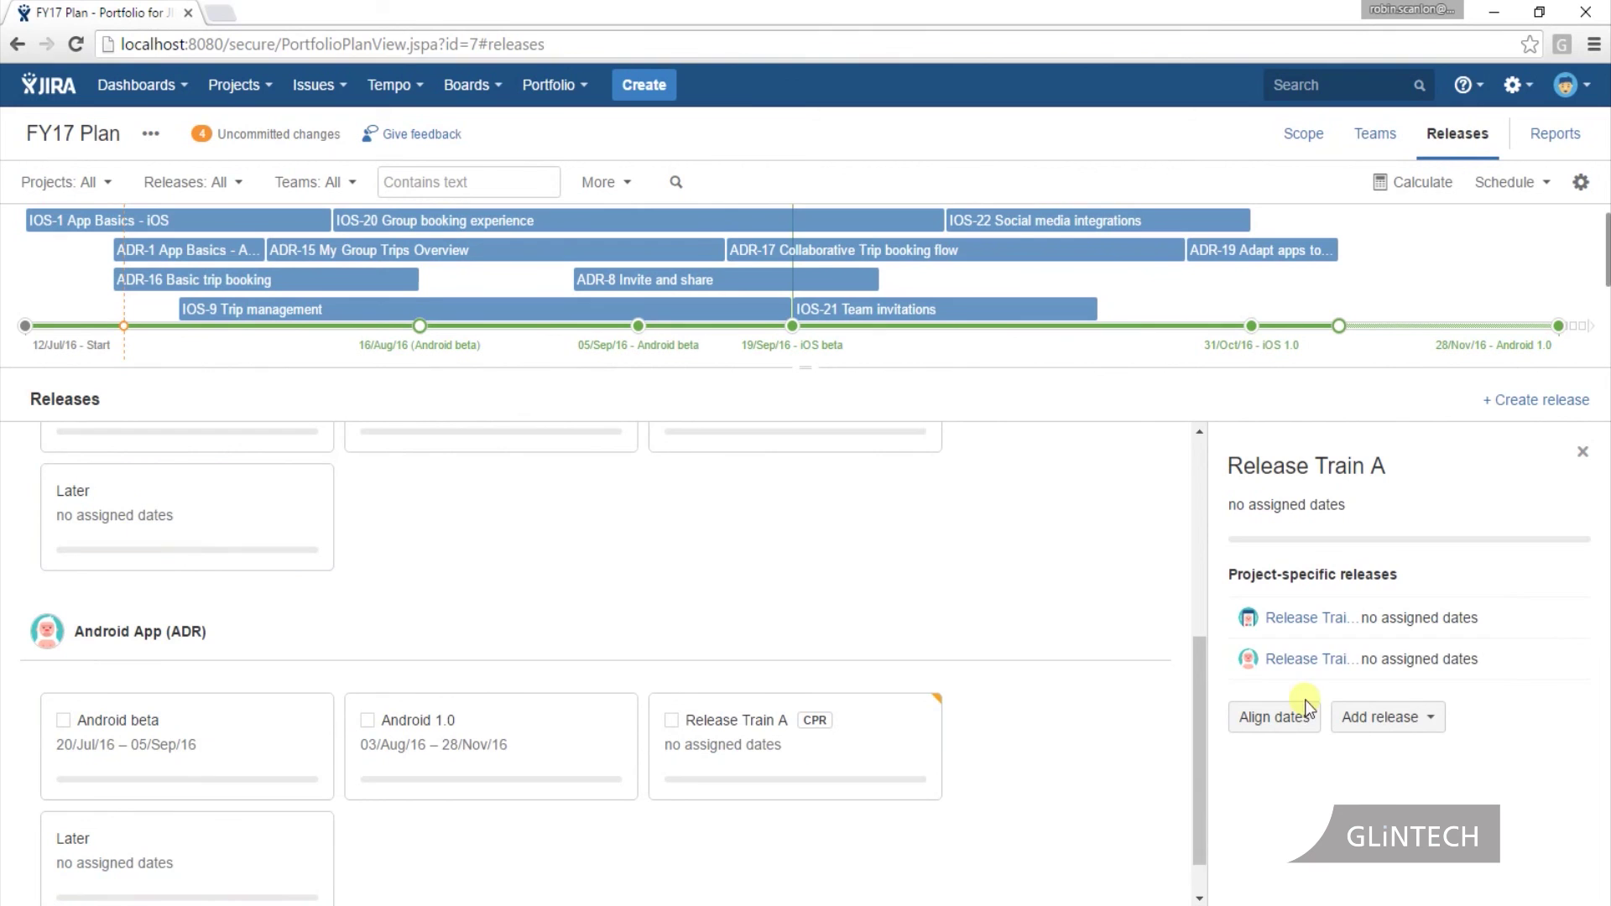
{"action": "left_click_drag", "start_coordinate": [1194, 720], "coordinate": [1176, 575]}
{"action": "left_click", "coordinate": [1204, 587]}
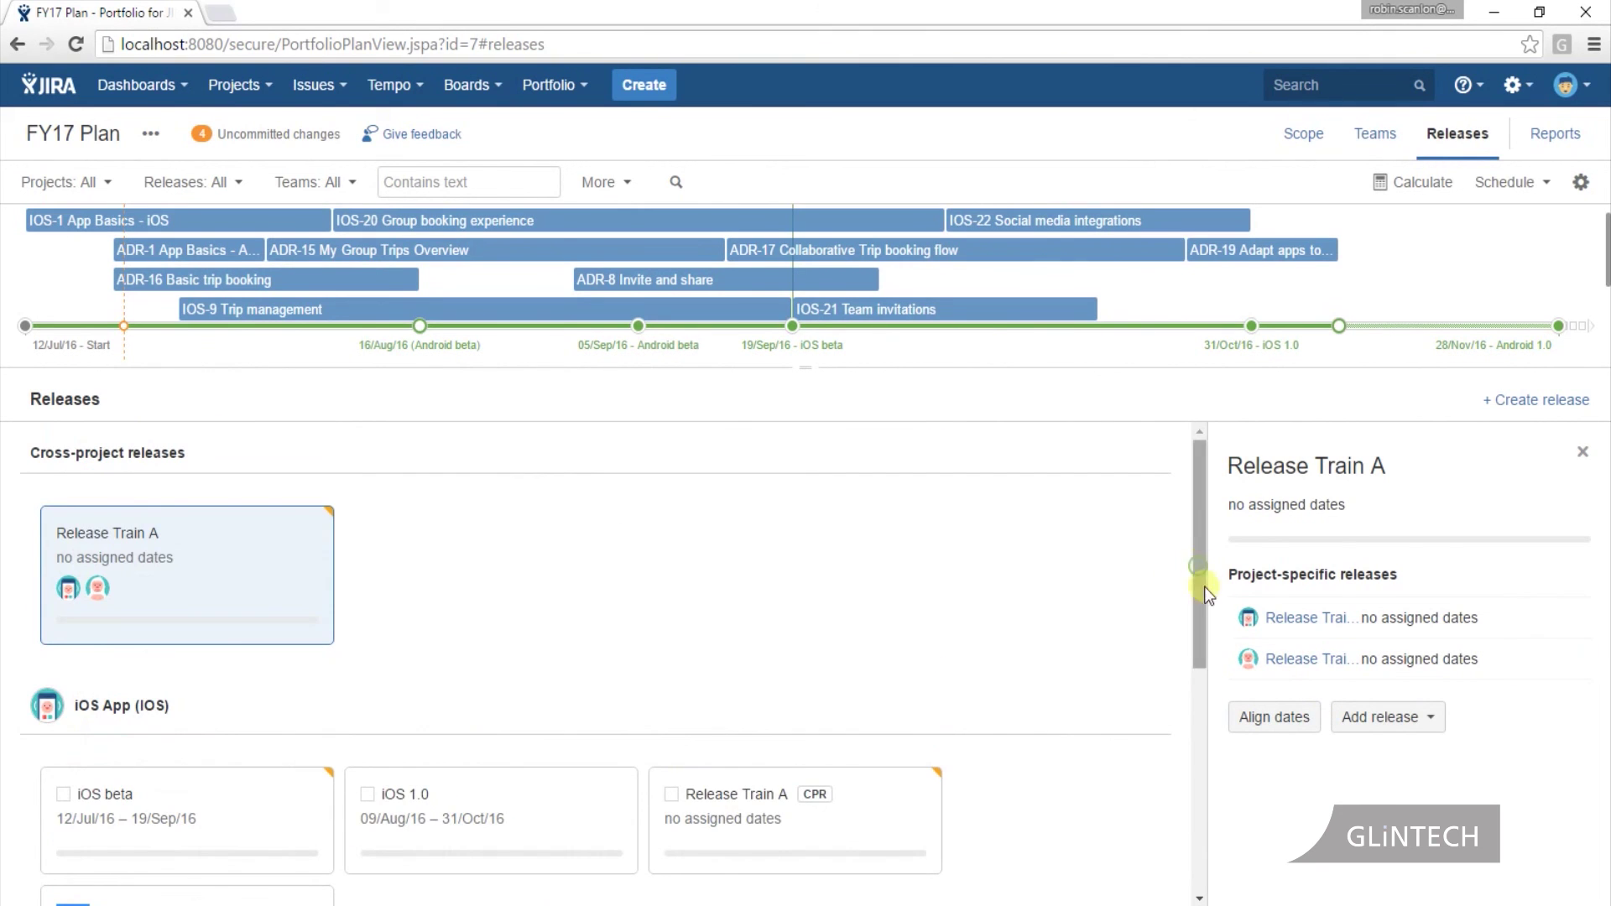